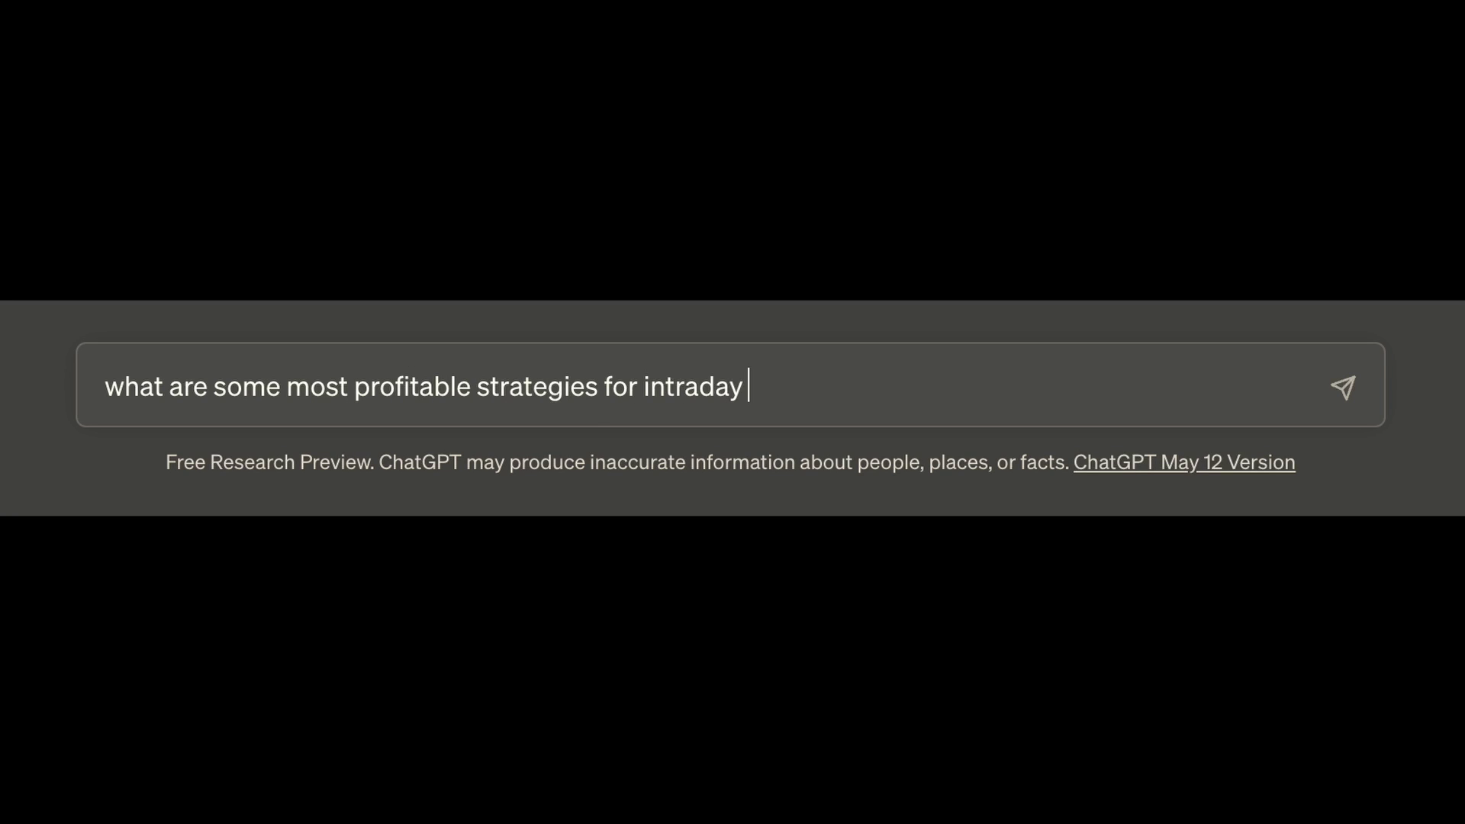
Step: Send the intraday strategies question and read the five strategies ChatGPT returns
{"action": "key", "text": "Return"}
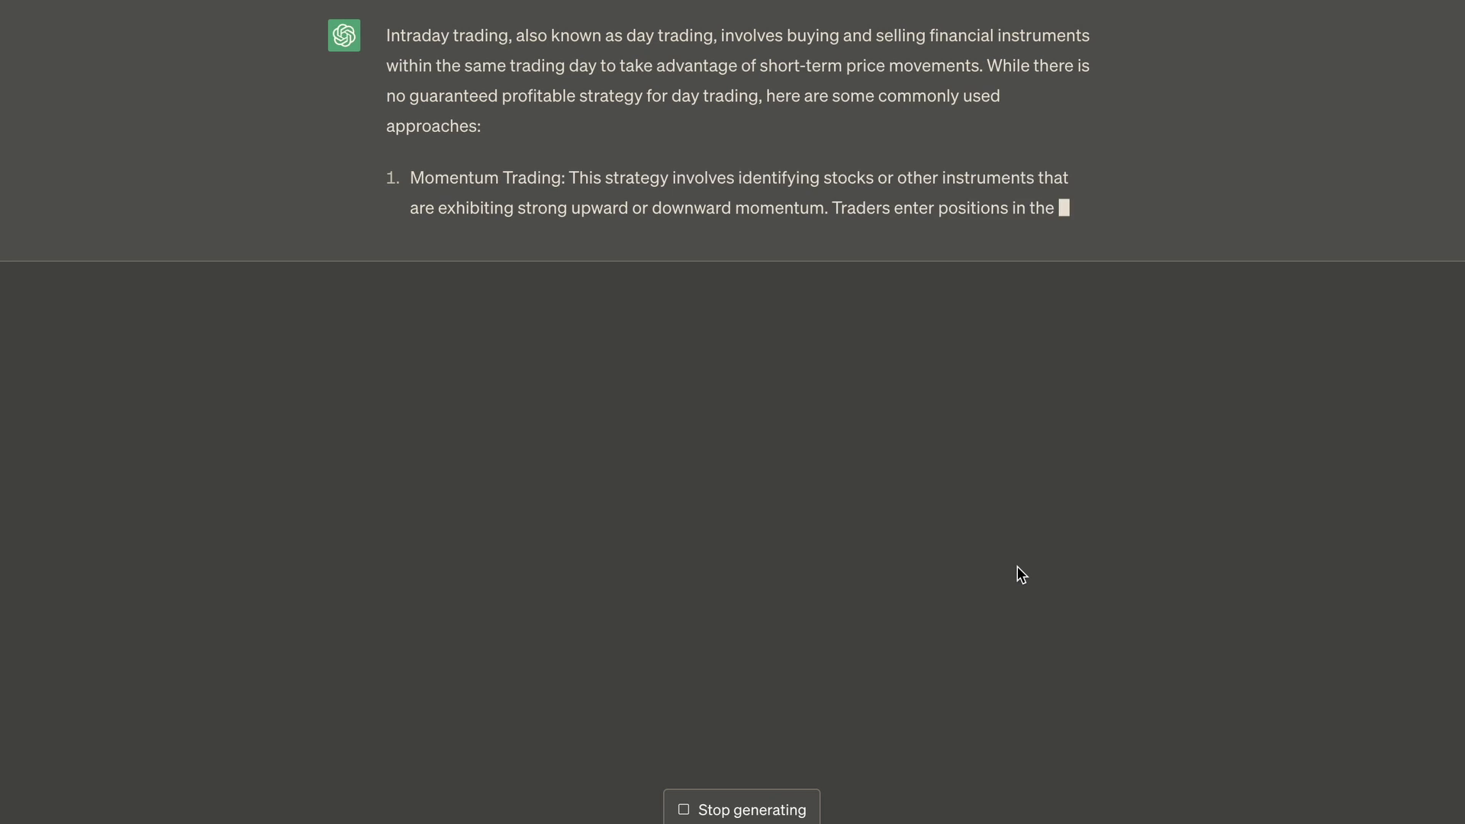
{"action": "left_click_drag", "start_coordinate": [410, 177], "coordinate": [563, 177]}
{"action": "left_click_drag", "start_coordinate": [410, 328], "coordinate": [544, 329]}
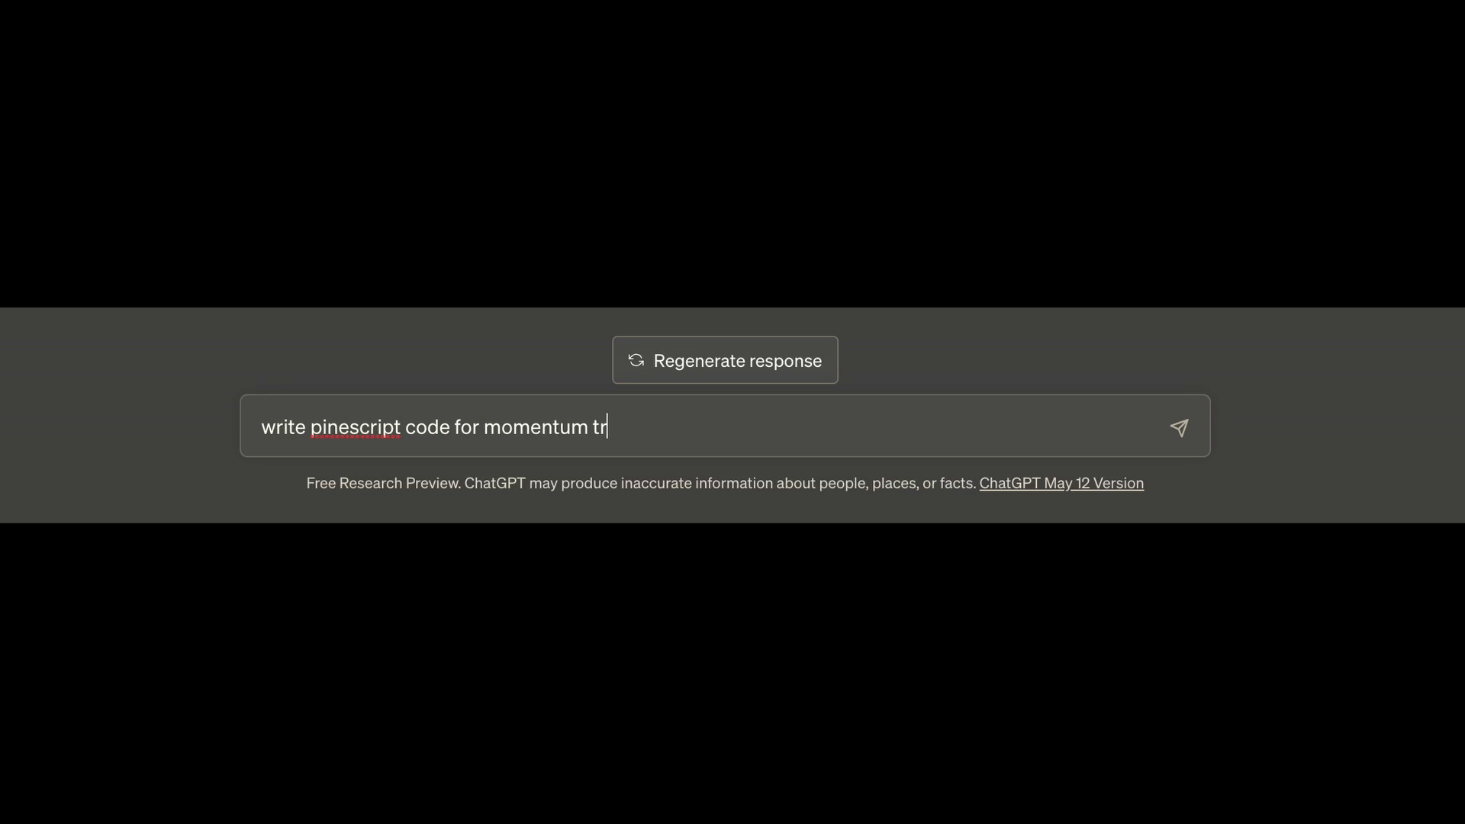
{"action": "type", "text": "egy"}
Step: Request Pine Script momentum strategy code and review its momentum calculation and comments
{"action": "key", "text": "Return"}
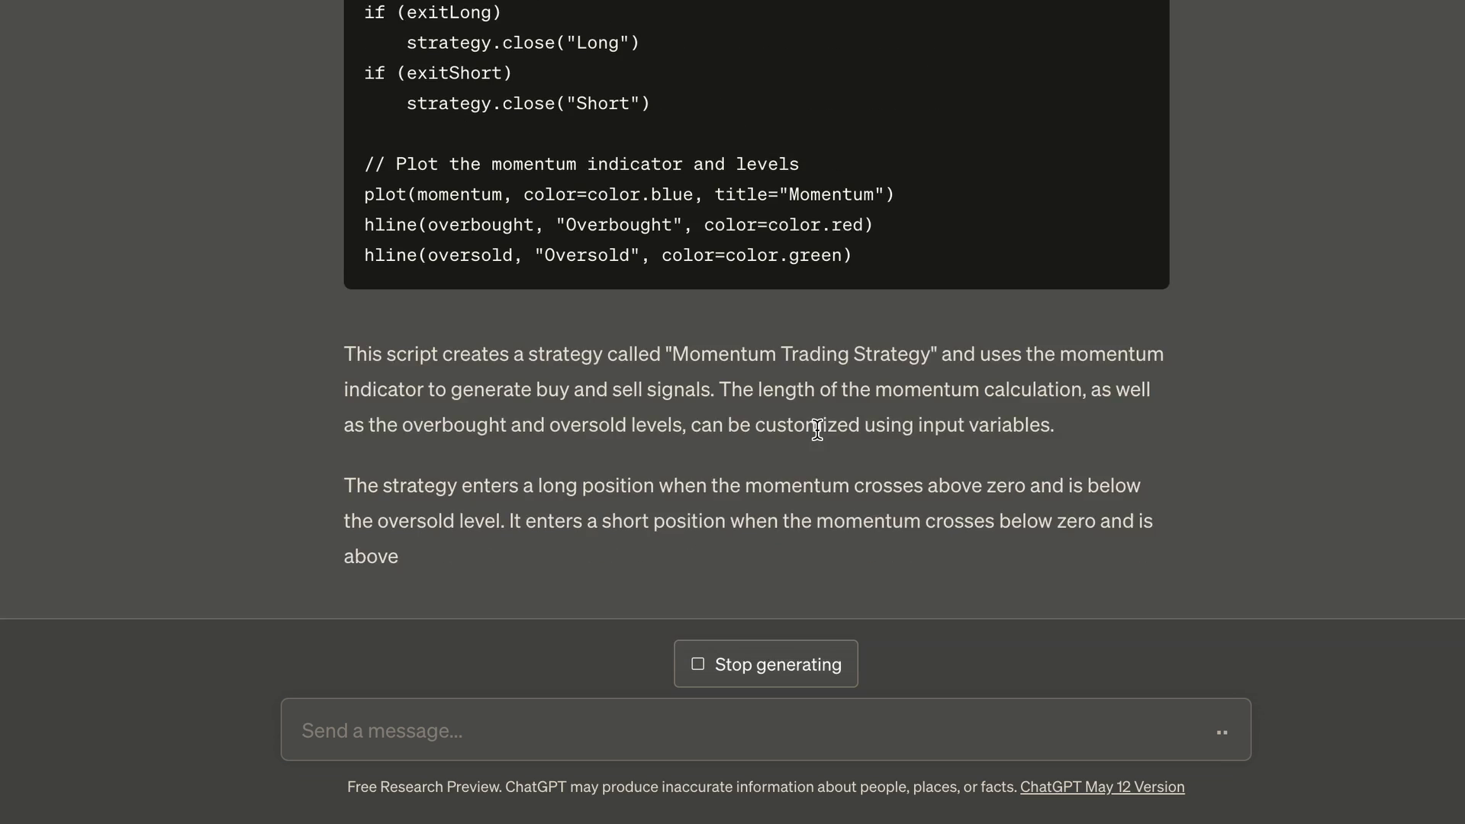
{"action": "mouse_move", "coordinate": [424, 412]}
{"action": "left_mouse_down"}
{"action": "mouse_move", "coordinate": [693, 404]}
{"action": "mouse_move", "coordinate": [528, 306]}
{"action": "left_mouse_up"}
{"action": "scroll", "coordinate": [743, 343], "scroll_direction": "up", "scroll_amount": 7}
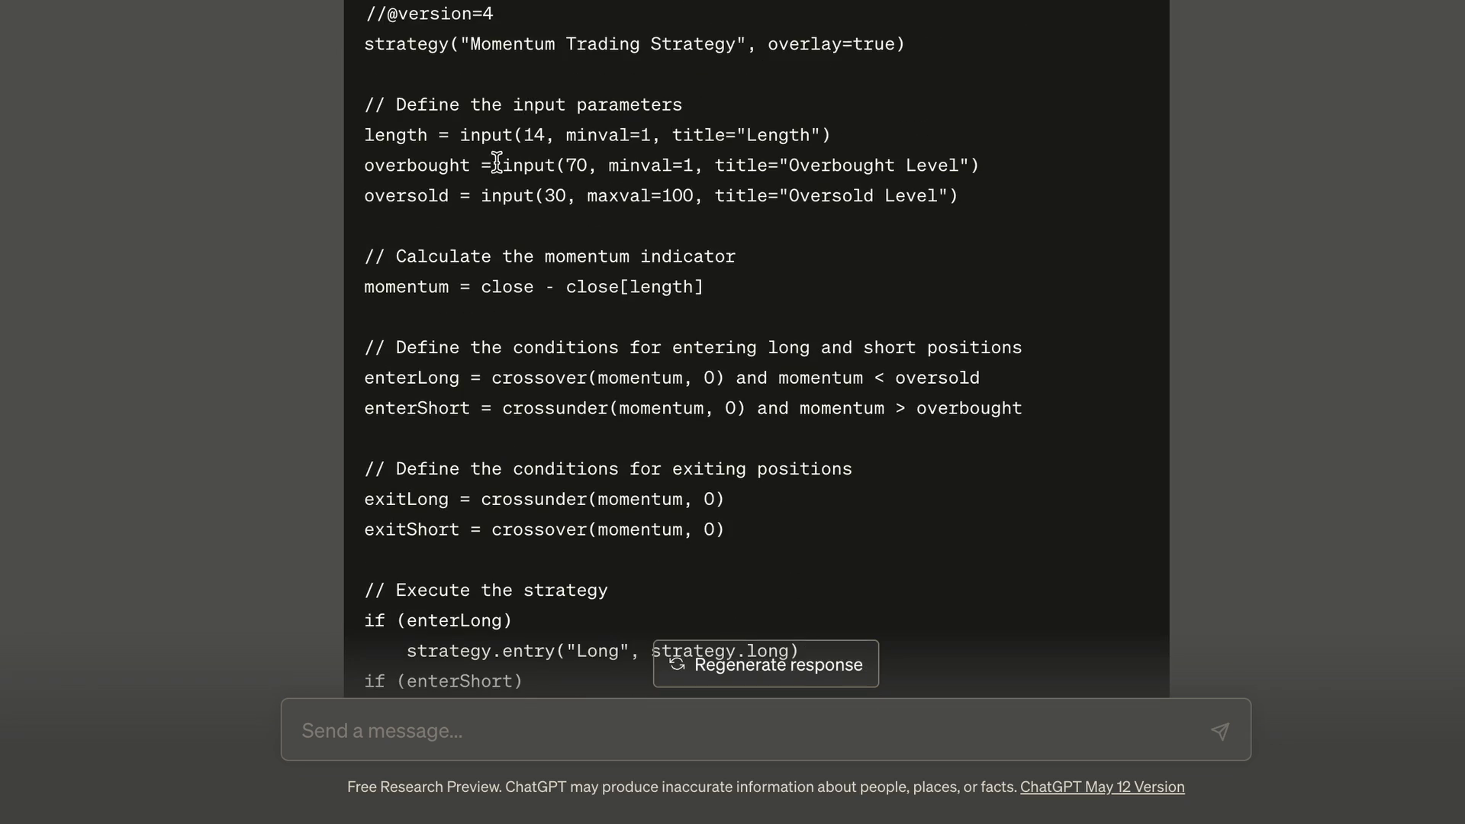
{"action": "scroll", "coordinate": [839, 395], "scroll_direction": "down", "scroll_amount": 2}
{"action": "left_click_drag", "start_coordinate": [480, 113], "coordinate": [725, 122]}
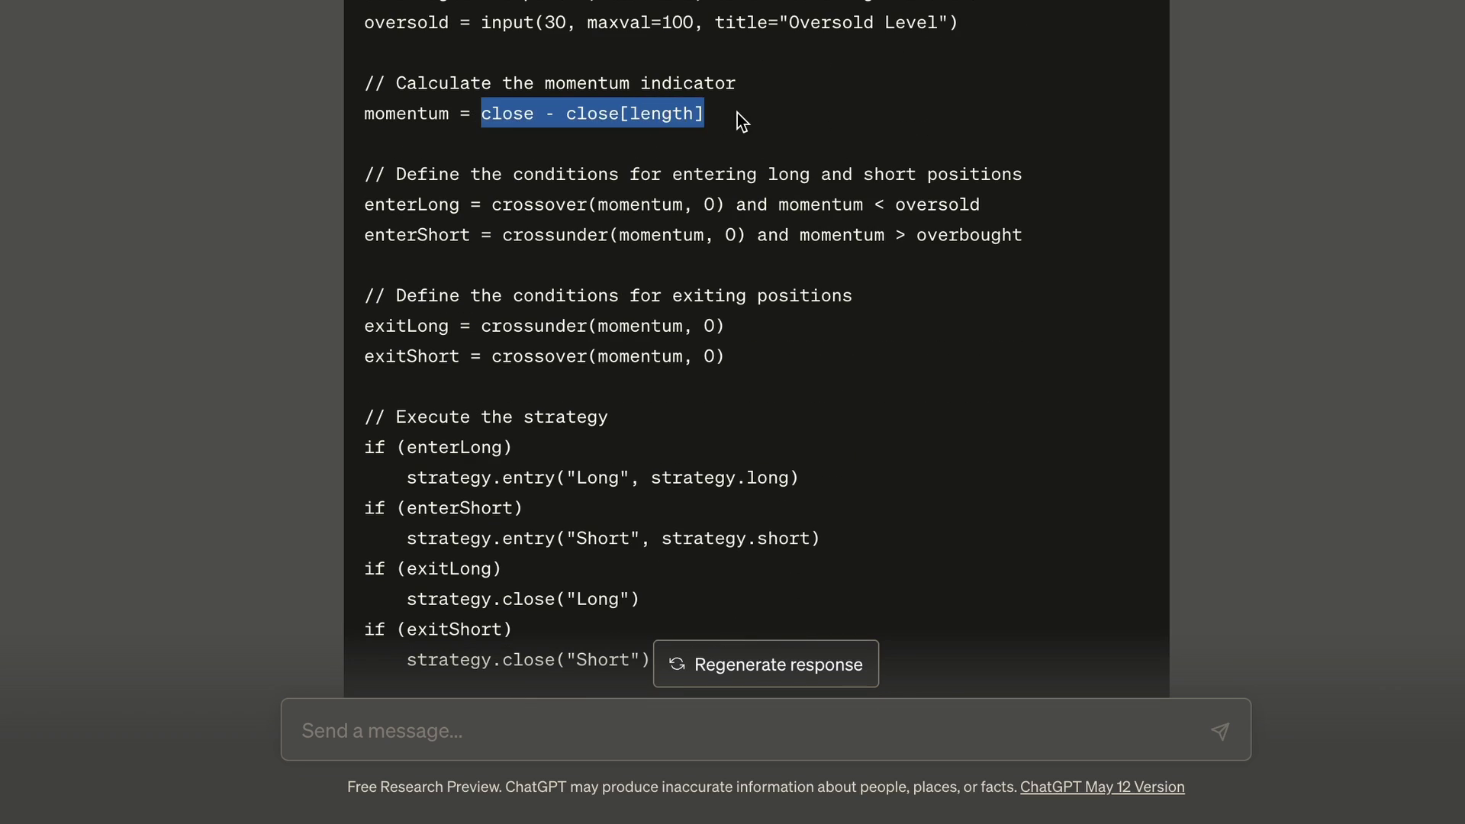
{"action": "left_click_drag", "start_coordinate": [392, 83], "coordinate": [738, 74]}
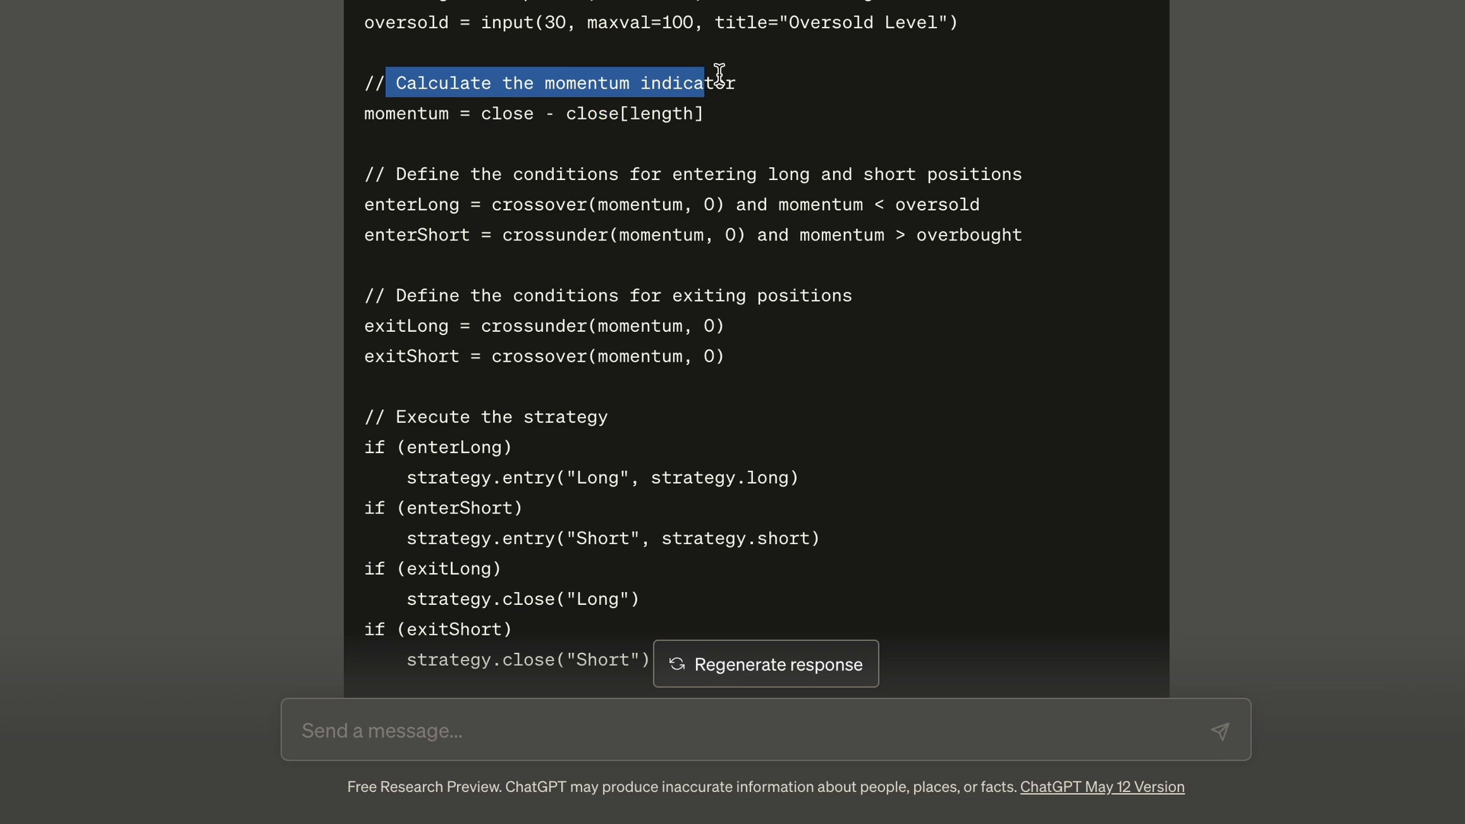
{"action": "left_click", "coordinate": [859, 374]}
{"action": "scroll", "coordinate": [882, 422], "scroll_direction": "down", "scroll_amount": 2}
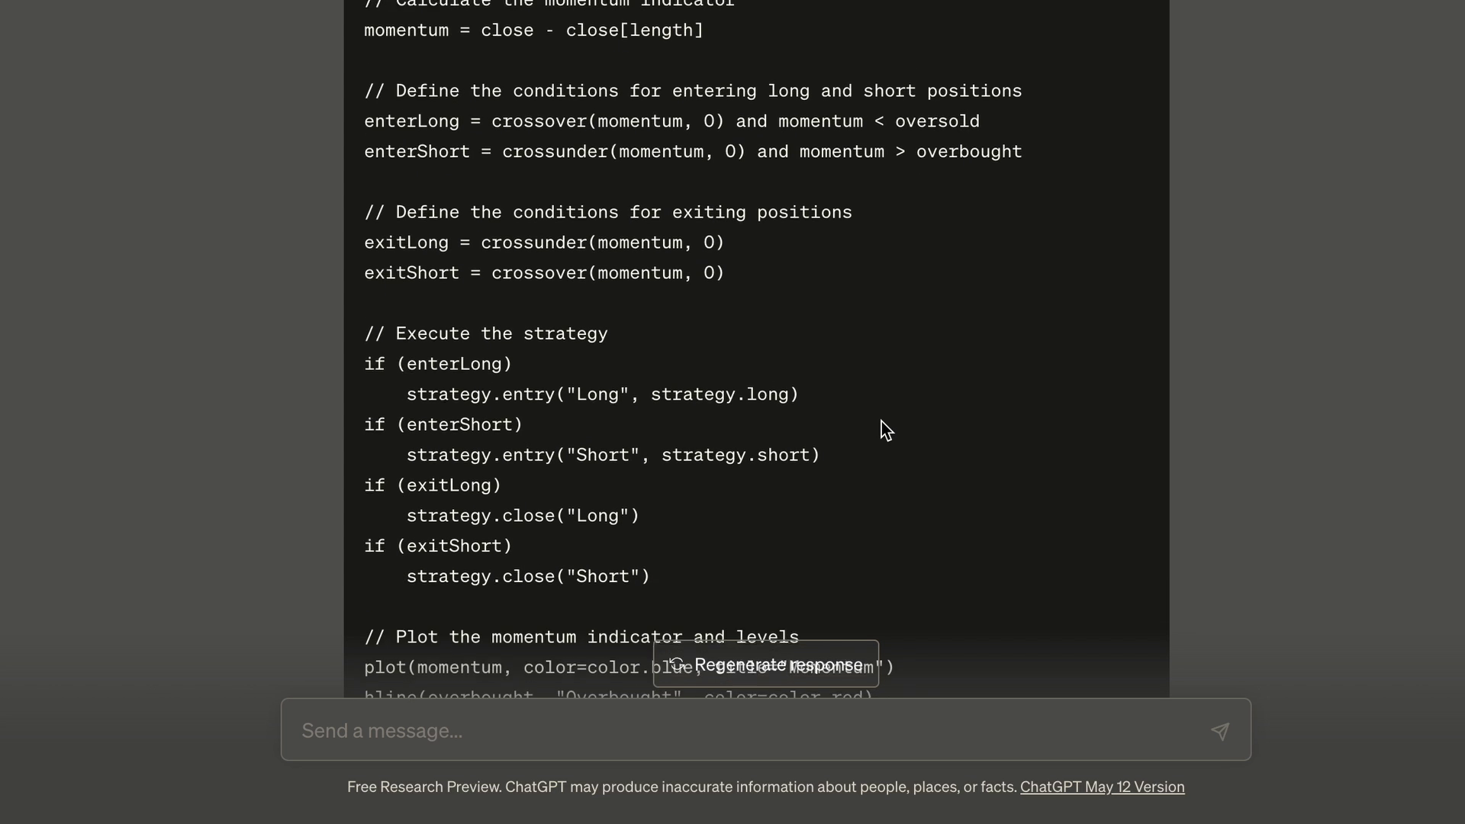
{"action": "scroll", "coordinate": [882, 423], "scroll_direction": "down", "scroll_amount": 5}
{"action": "scroll", "coordinate": [881, 424], "scroll_direction": "up", "scroll_amount": 10}
Step: Paste the copied ChatGPT code into a new Pine Editor strategy and add it to the AAPL chart
{"action": "left_click", "coordinate": [1087, 320]}
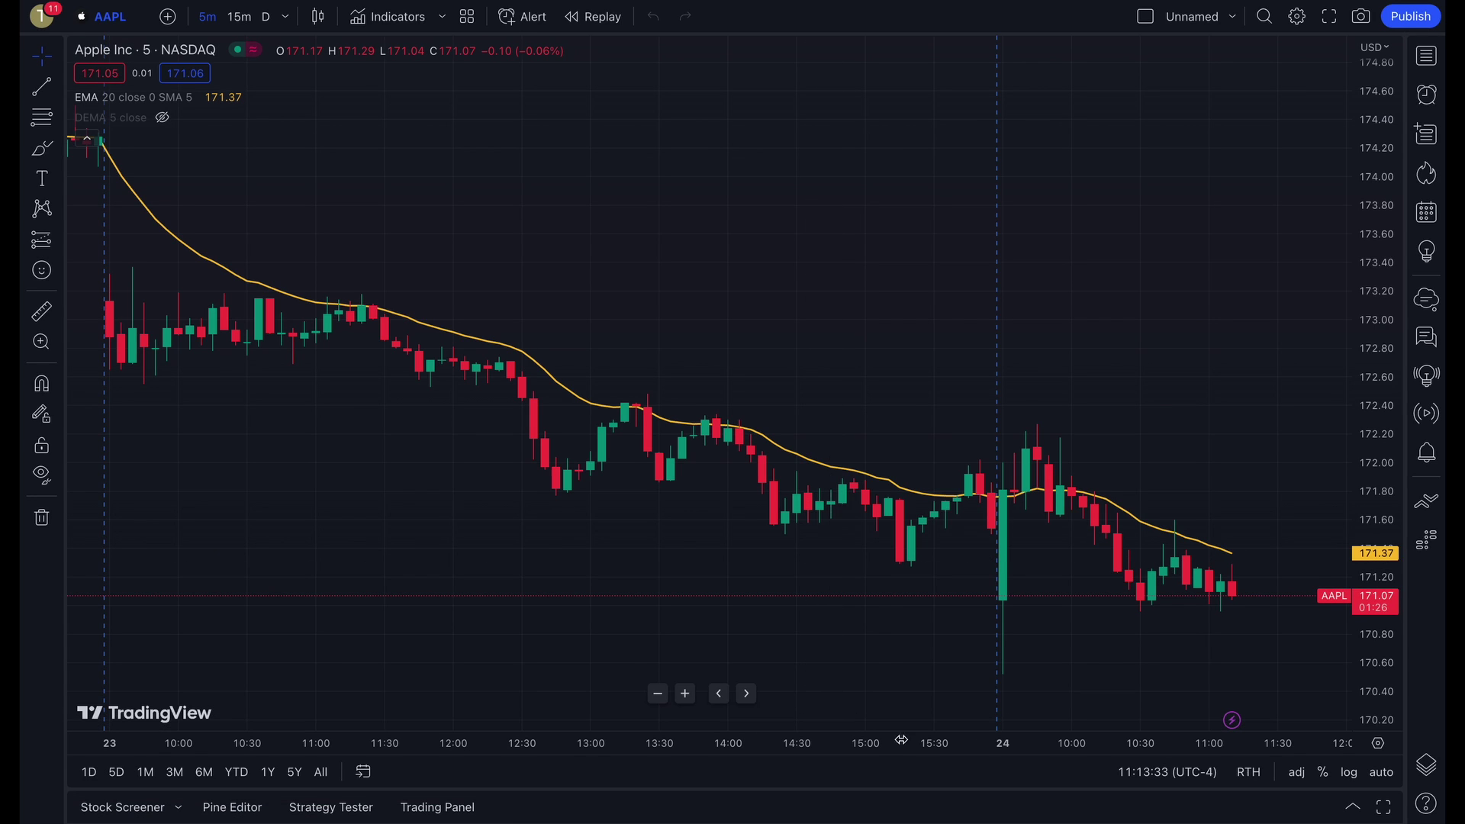
{"action": "left_click", "coordinate": [1142, 535]}
{"action": "left_click", "coordinate": [1156, 750]}
{"action": "mouse_move", "coordinate": [1140, 781]}
{"action": "left_mouse_down"}
{"action": "mouse_move", "coordinate": [779, 660]}
{"action": "mouse_move", "coordinate": [576, 740]}
{"action": "mouse_move", "coordinate": [92, 597]}
{"action": "left_mouse_up"}
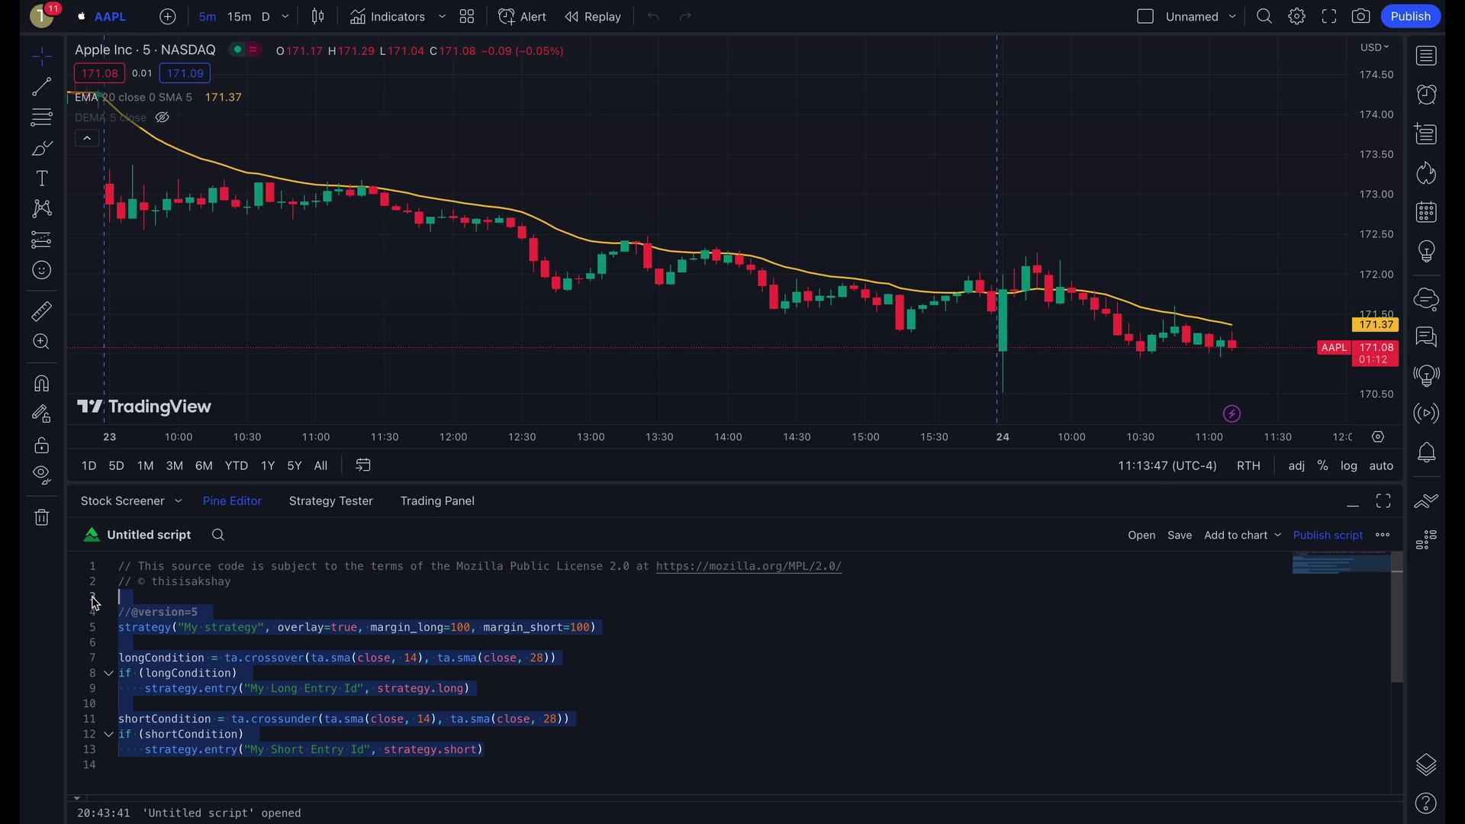
{"action": "key", "text": "ctrl+v"}
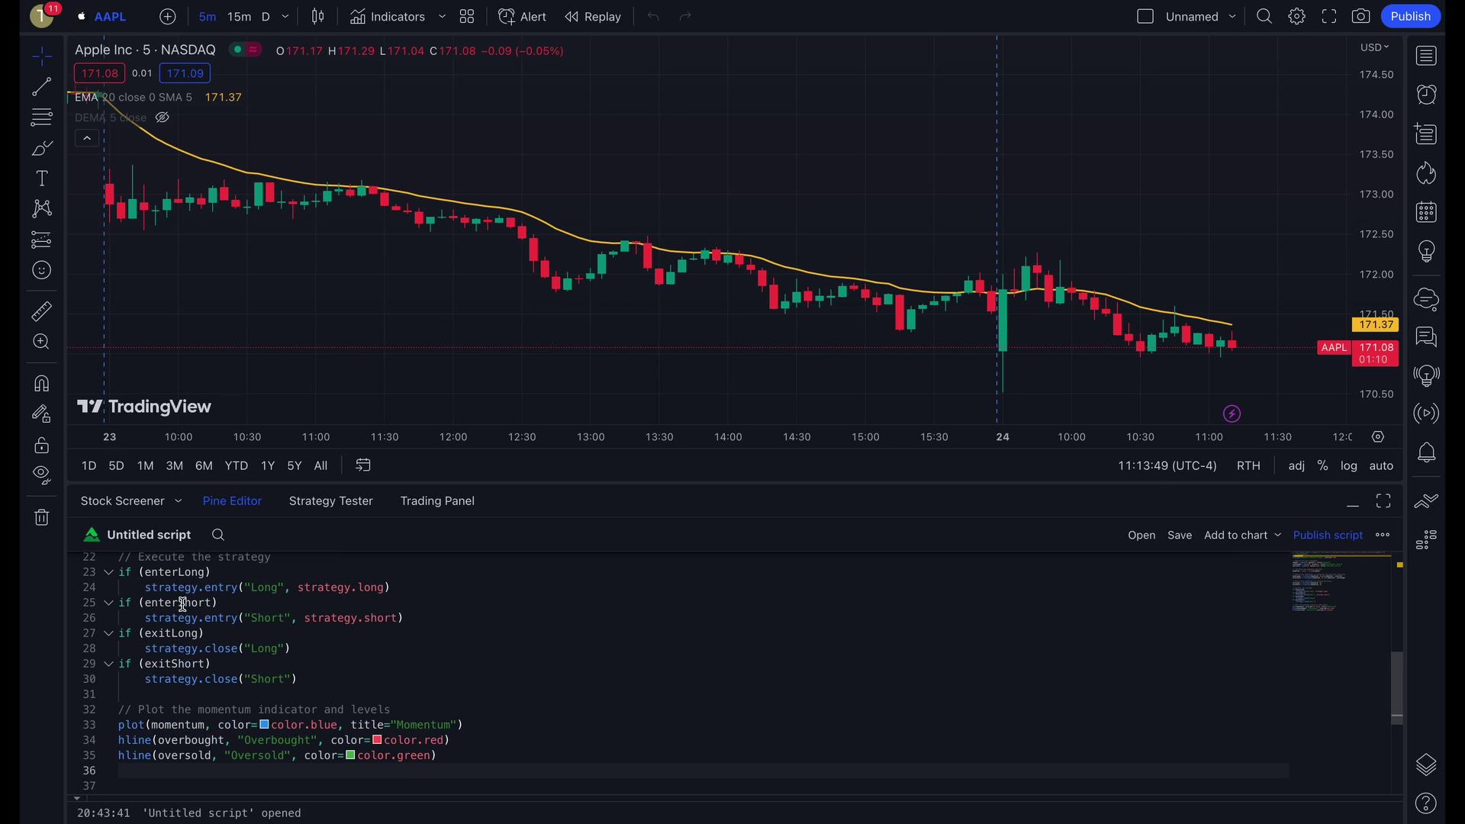
{"action": "scroll", "coordinate": [197, 607], "scroll_direction": "up", "scroll_amount": 5}
{"action": "left_click", "coordinate": [1226, 535]}
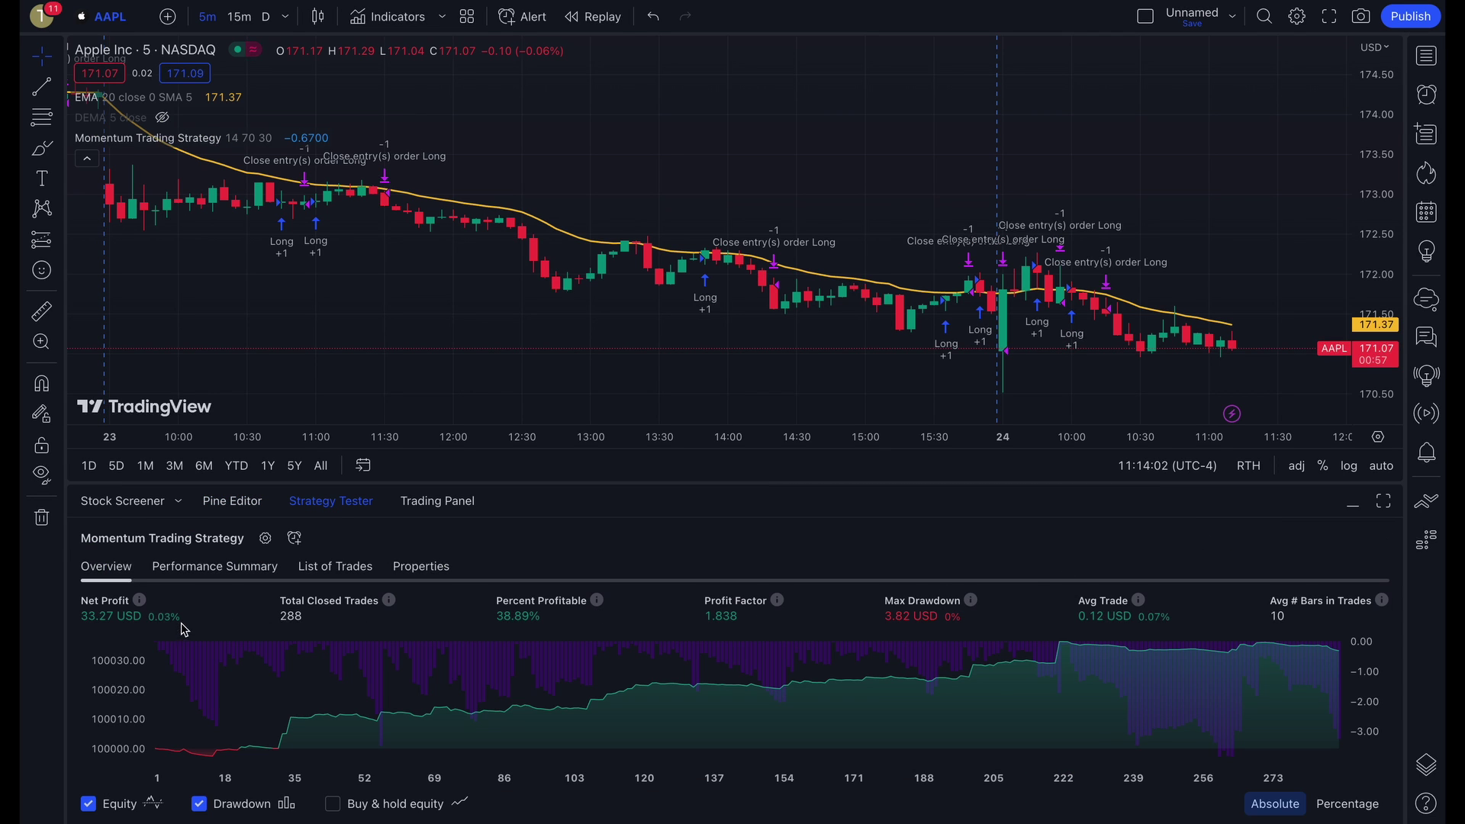
Step: Set the momentum strategy's order size to 100% of equity in its Properties
{"action": "left_click", "coordinate": [265, 539]}
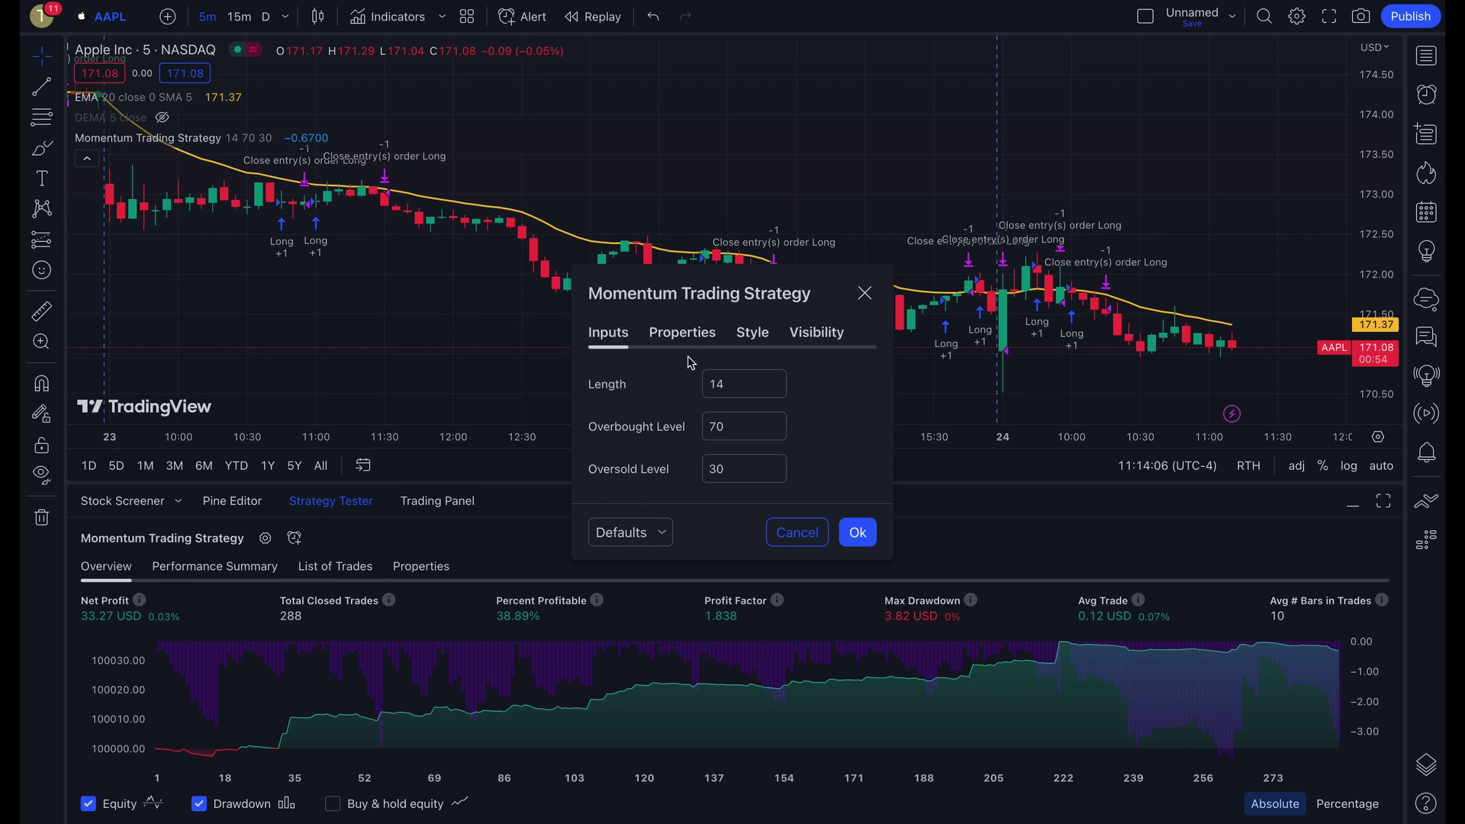
{"action": "left_click", "coordinate": [682, 331]}
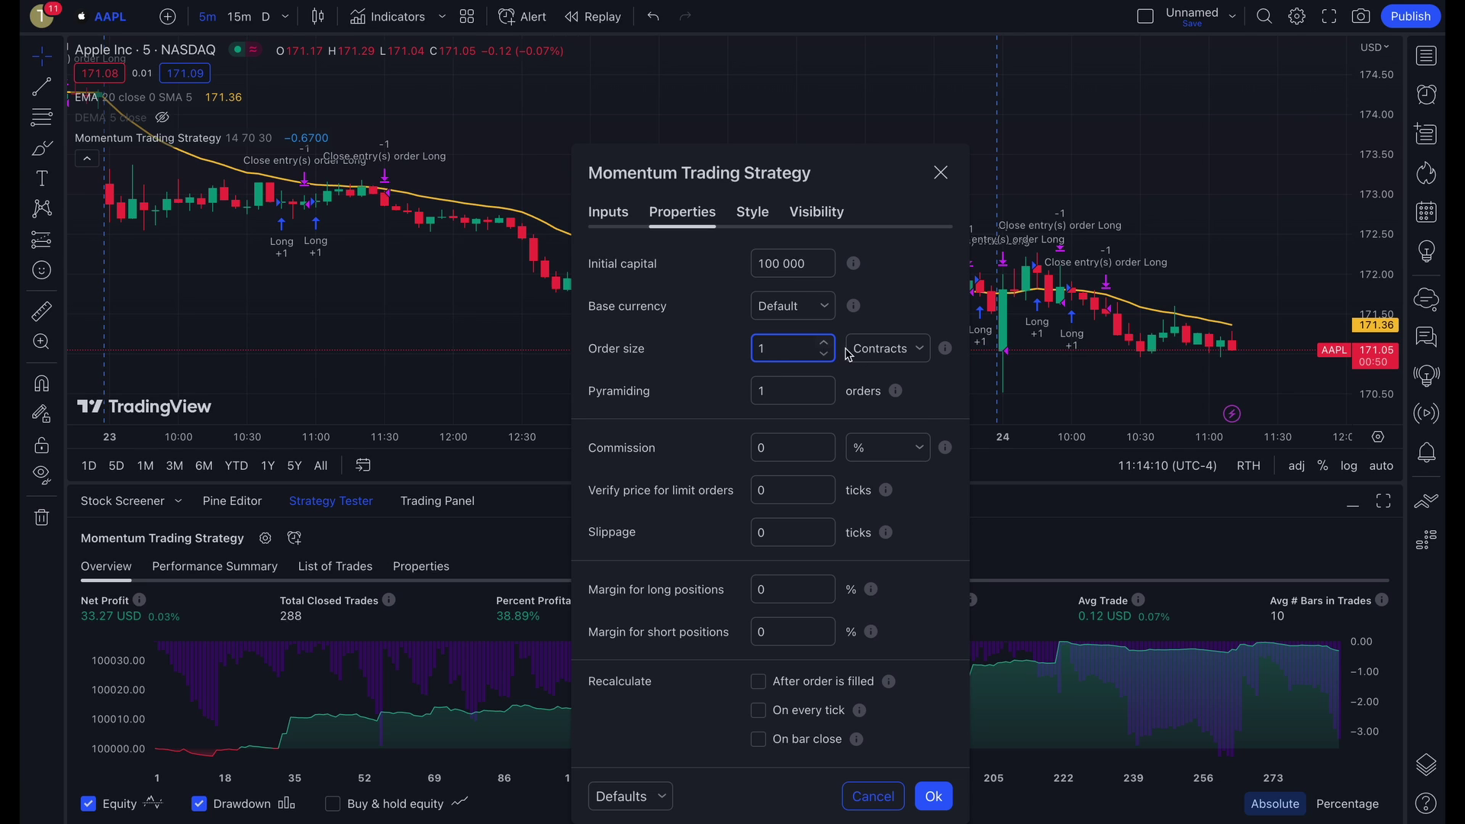
{"action": "left_click", "coordinate": [879, 349]}
{"action": "left_click", "coordinate": [898, 437]}
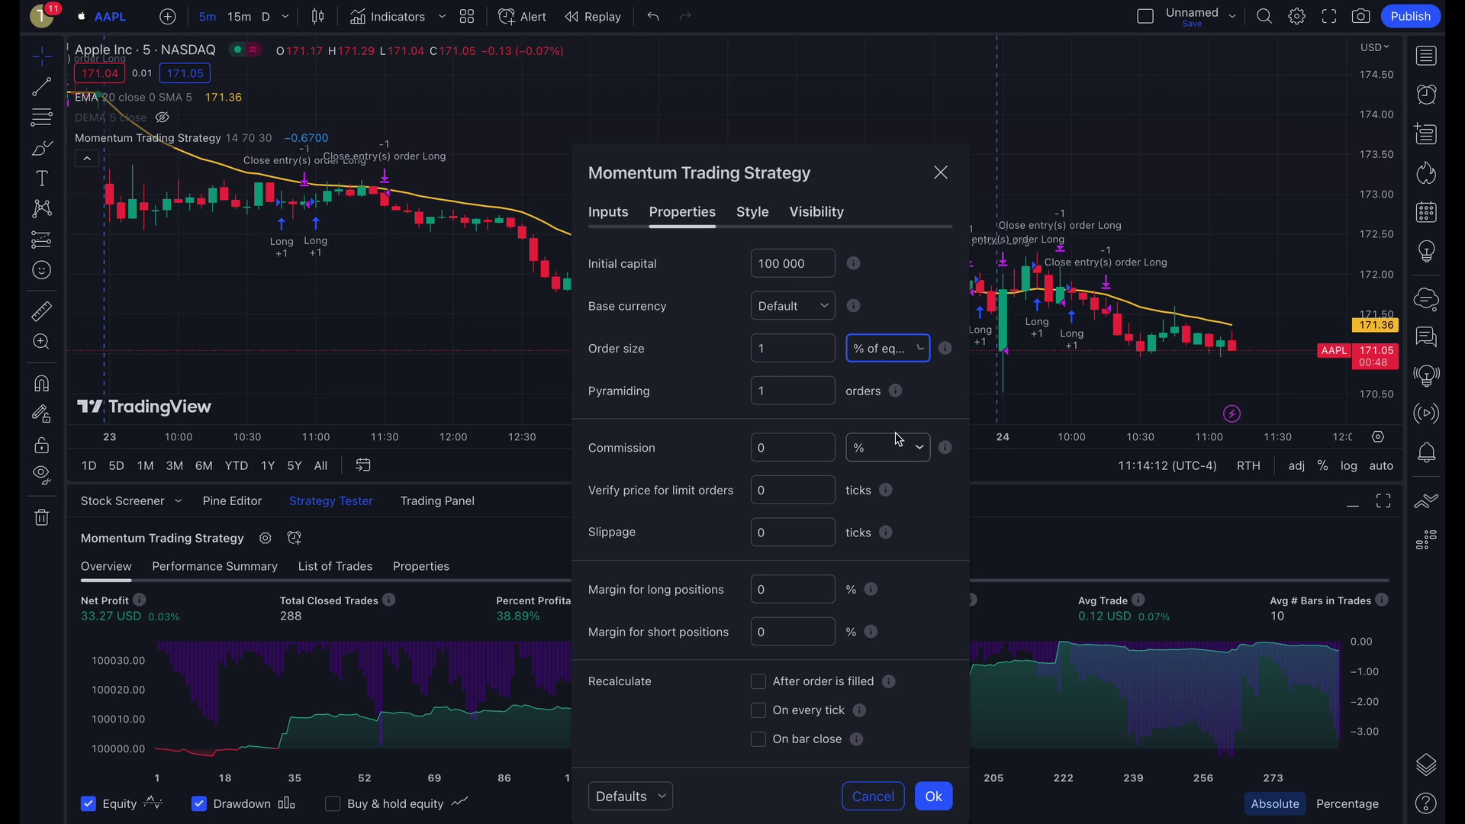
{"action": "left_click", "coordinate": [794, 349]}
{"action": "type", "text": "00"}
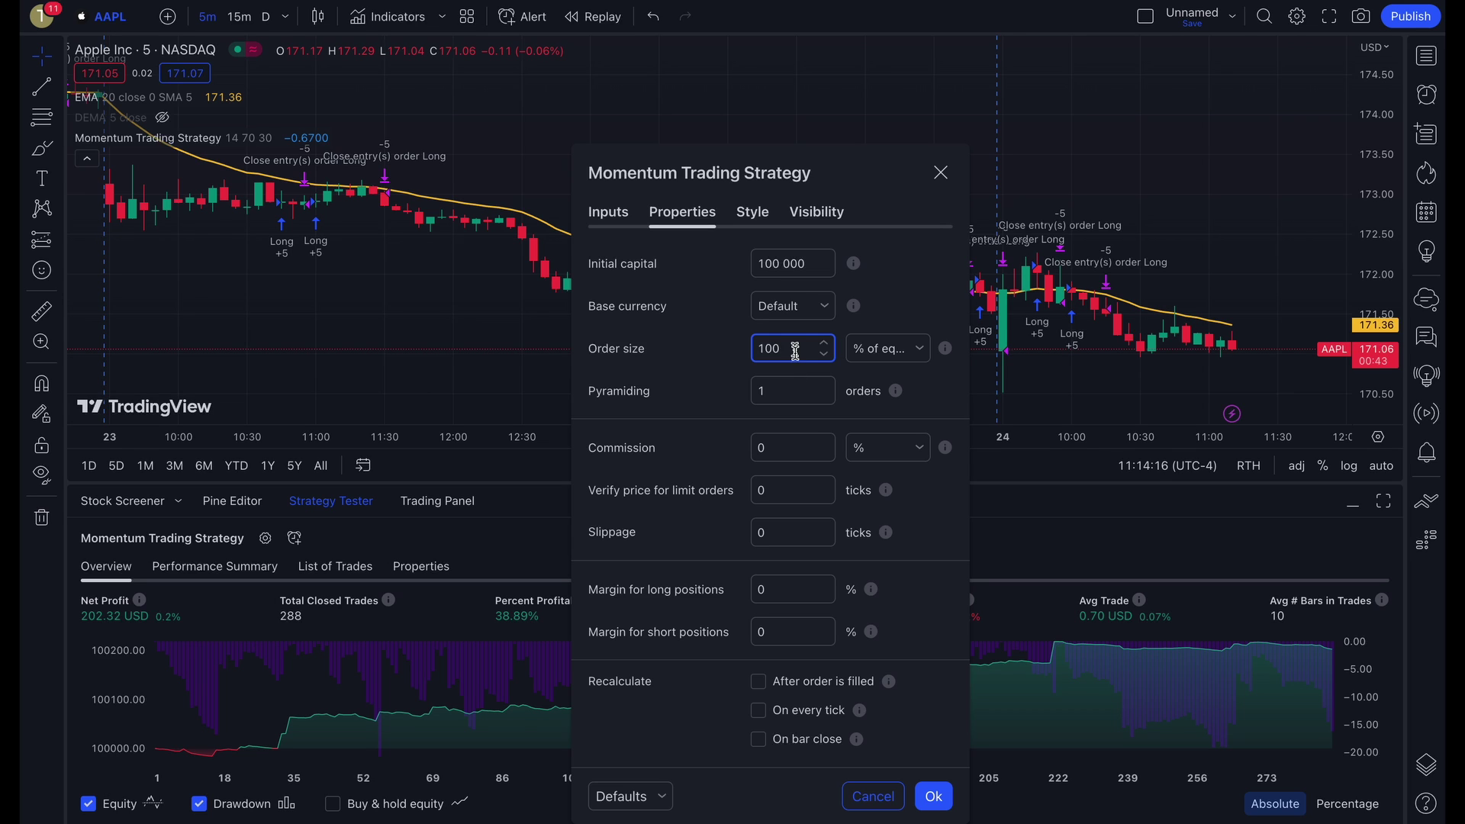
{"action": "left_click", "coordinate": [929, 798]}
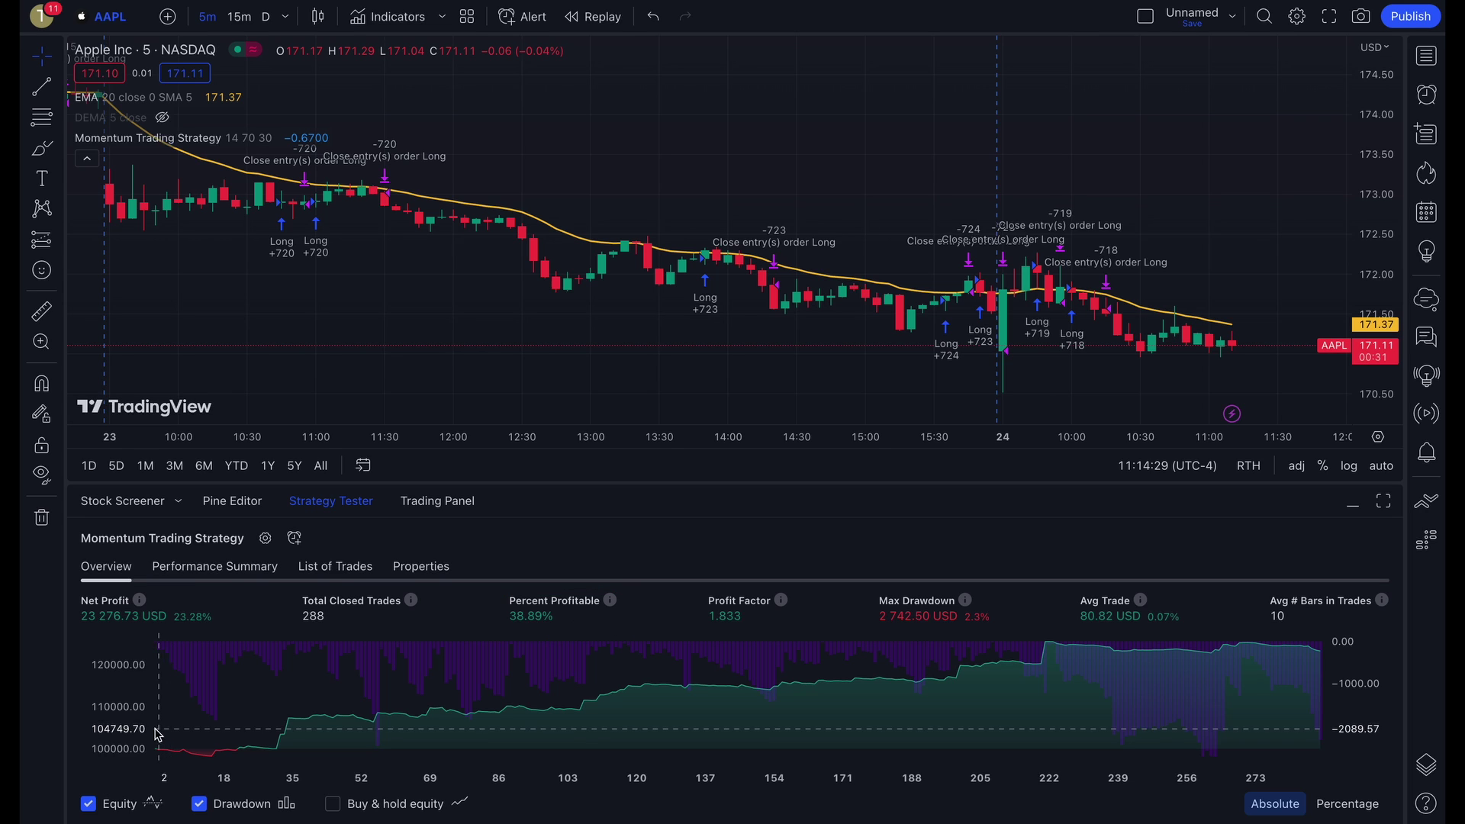
Step: View the trade list, ask ChatGPT for another momentum strategy, and select the old script code
{"action": "left_click", "coordinate": [325, 569]}
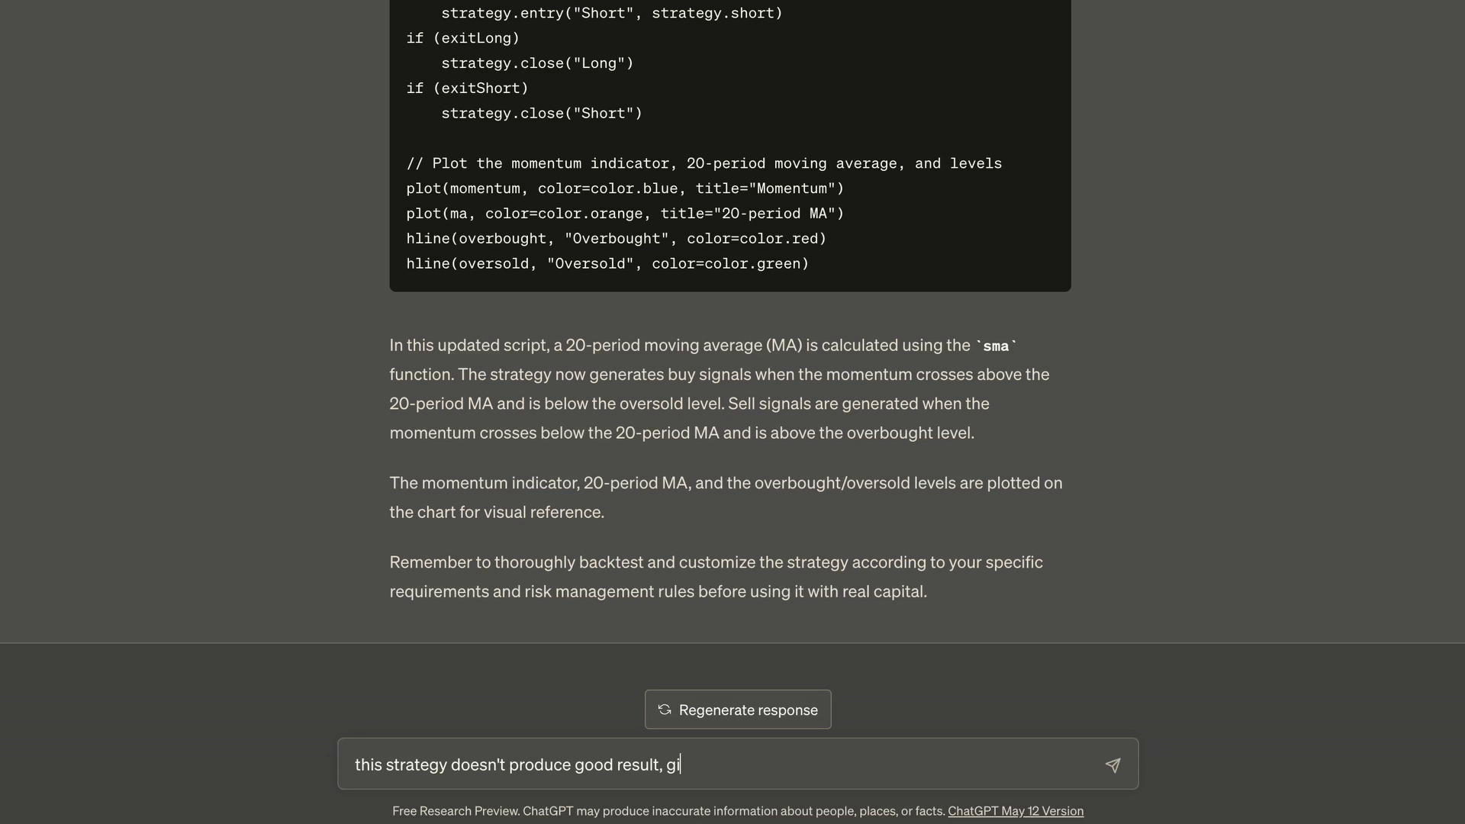
{"action": "type", "text": "momentum strategy."}
{"action": "key", "text": "Return"}
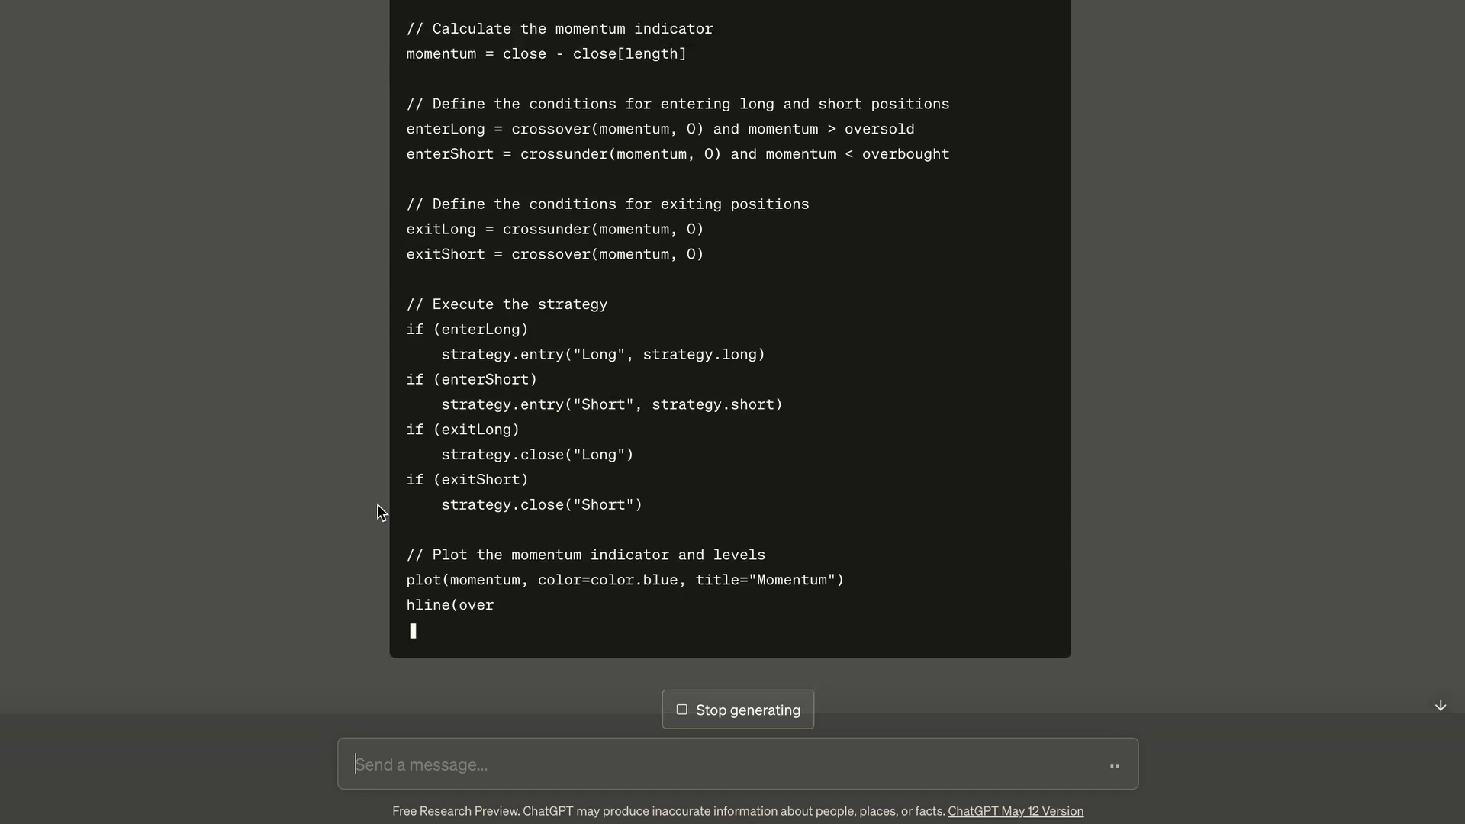
{"action": "scroll", "coordinate": [1028, 203], "scroll_direction": "up", "scroll_amount": 5}
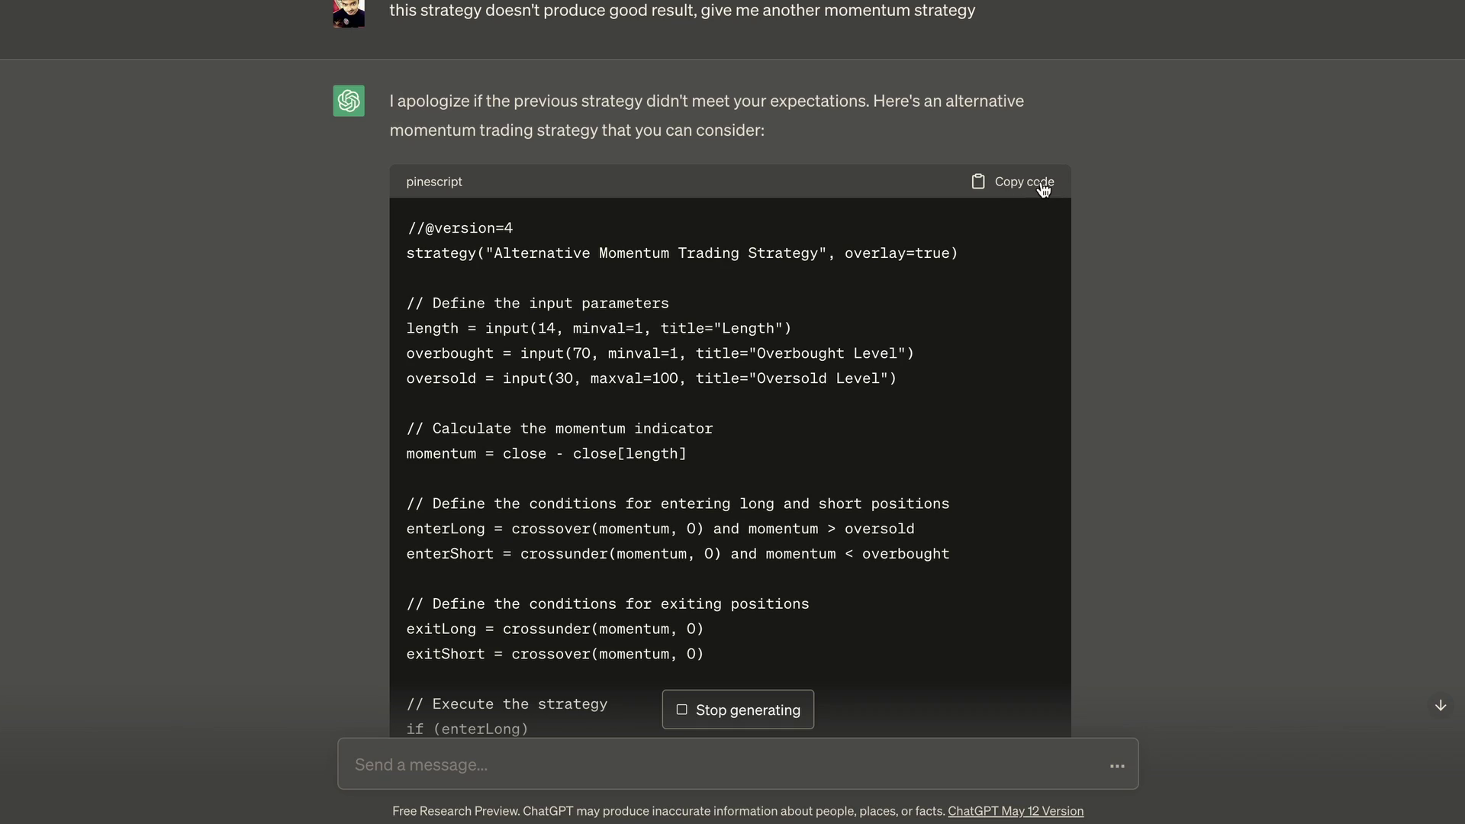
{"action": "key", "text": "alt+Tab"}
{"action": "key", "text": "ctrl+a"}
Step: Chart the alternative momentum strategy on AAPL with orders sized at 100% of equity
{"action": "key", "text": "ctrl+v"}
{"action": "left_click", "coordinate": [1220, 546]}
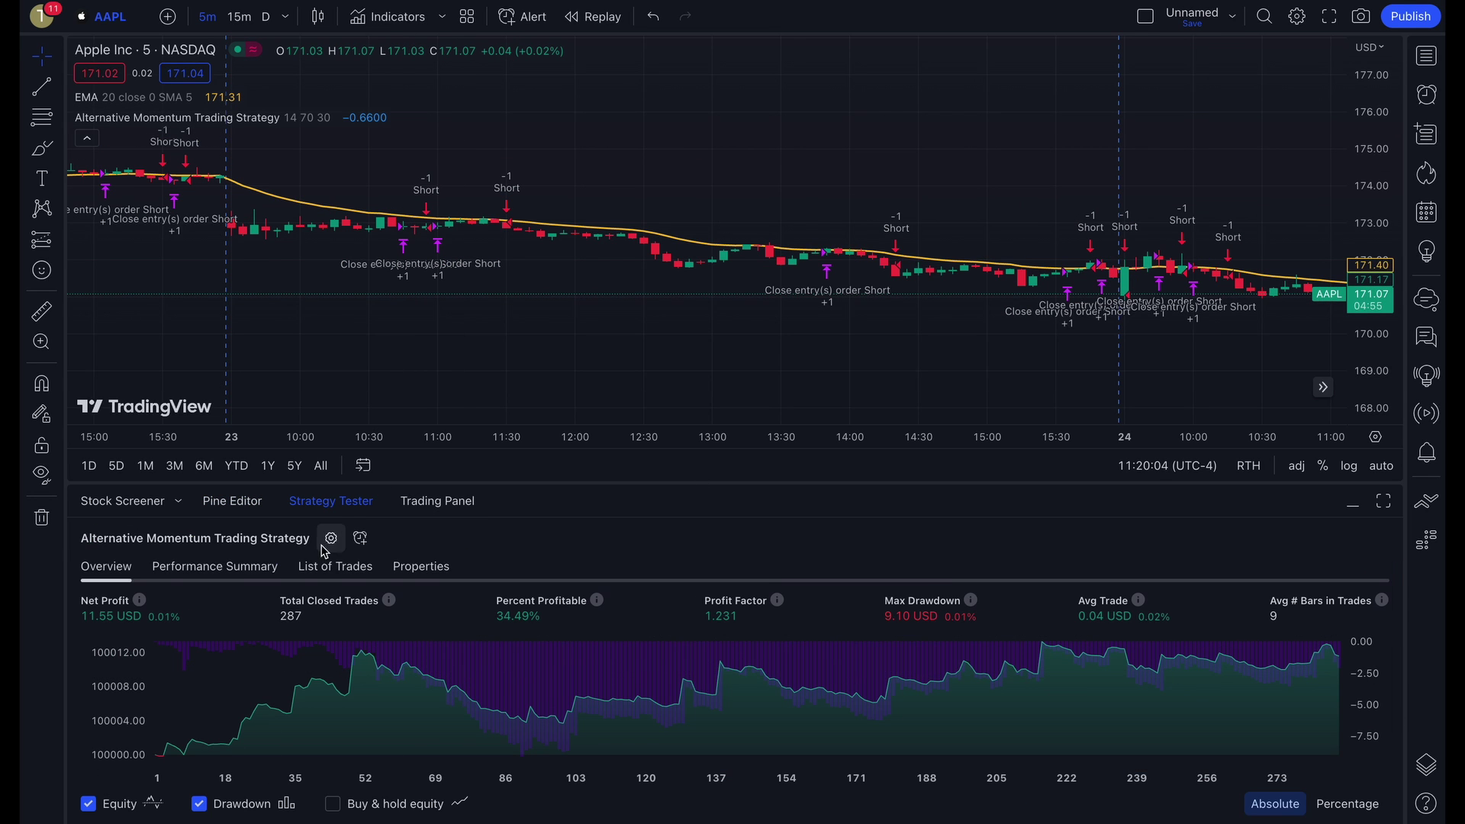
{"action": "left_click", "coordinate": [331, 538]}
{"action": "left_click", "coordinate": [849, 277]}
{"action": "left_click", "coordinate": [850, 364]}
{"action": "left_click", "coordinate": [772, 276]}
{"action": "type", "text": "00"}
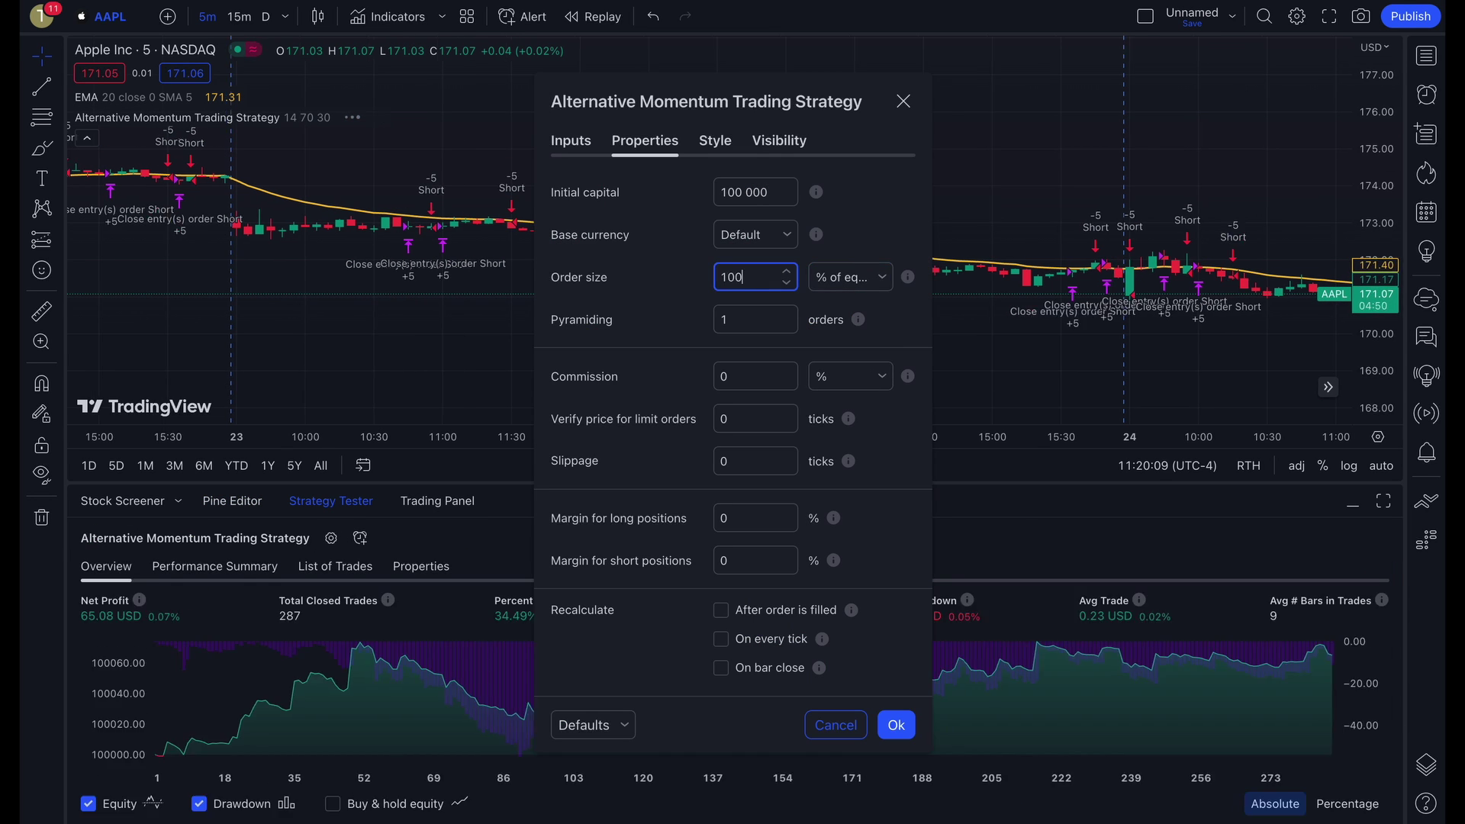
{"action": "left_click", "coordinate": [896, 726]}
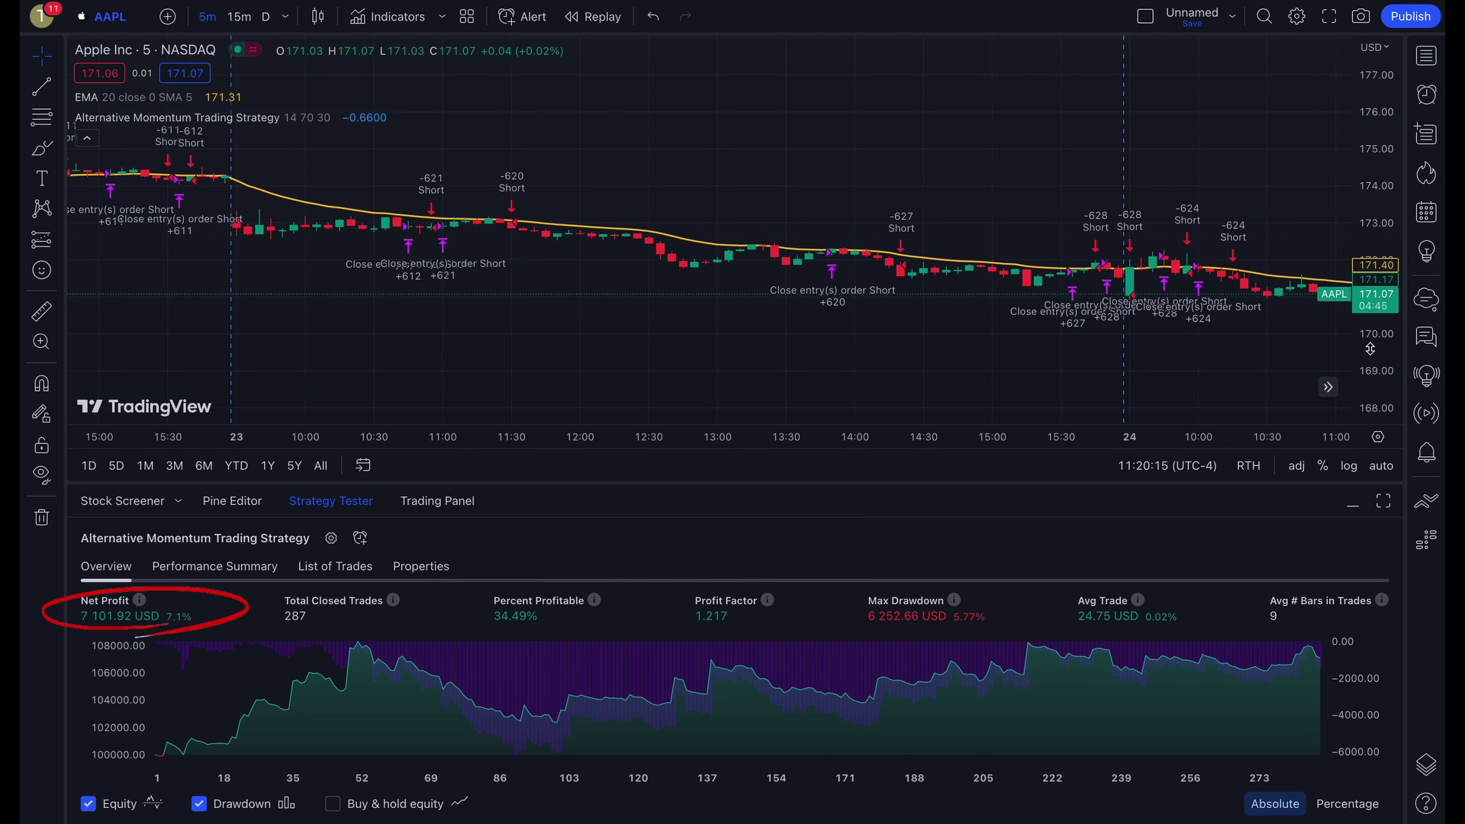
{"action": "left_click_drag", "start_coordinate": [1369, 348], "coordinate": [1370, 274]}
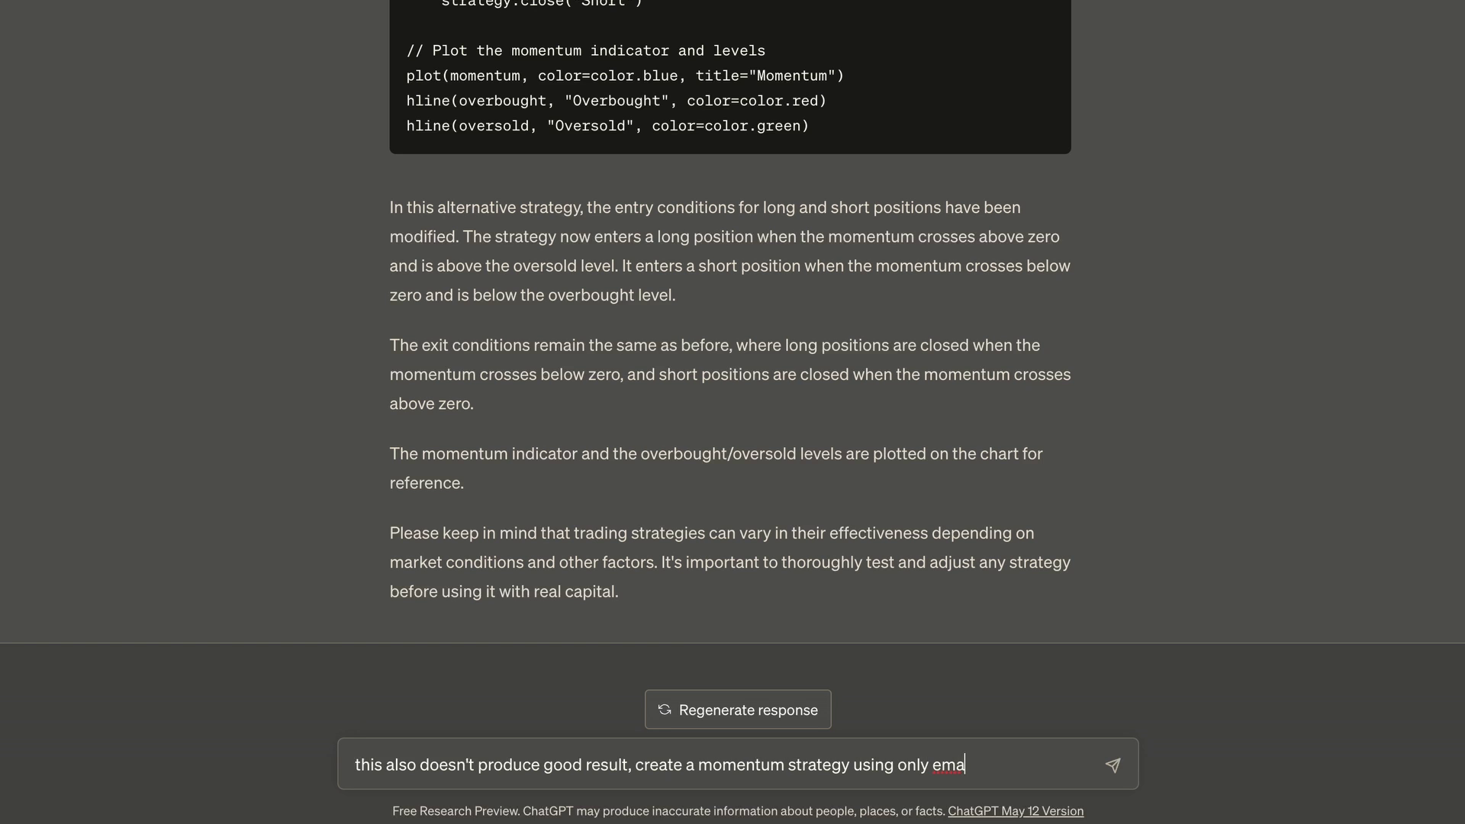
Step: Ask ChatGPT for a momentum strategy built only on short and long EMAs
{"action": "key", "text": "Return"}
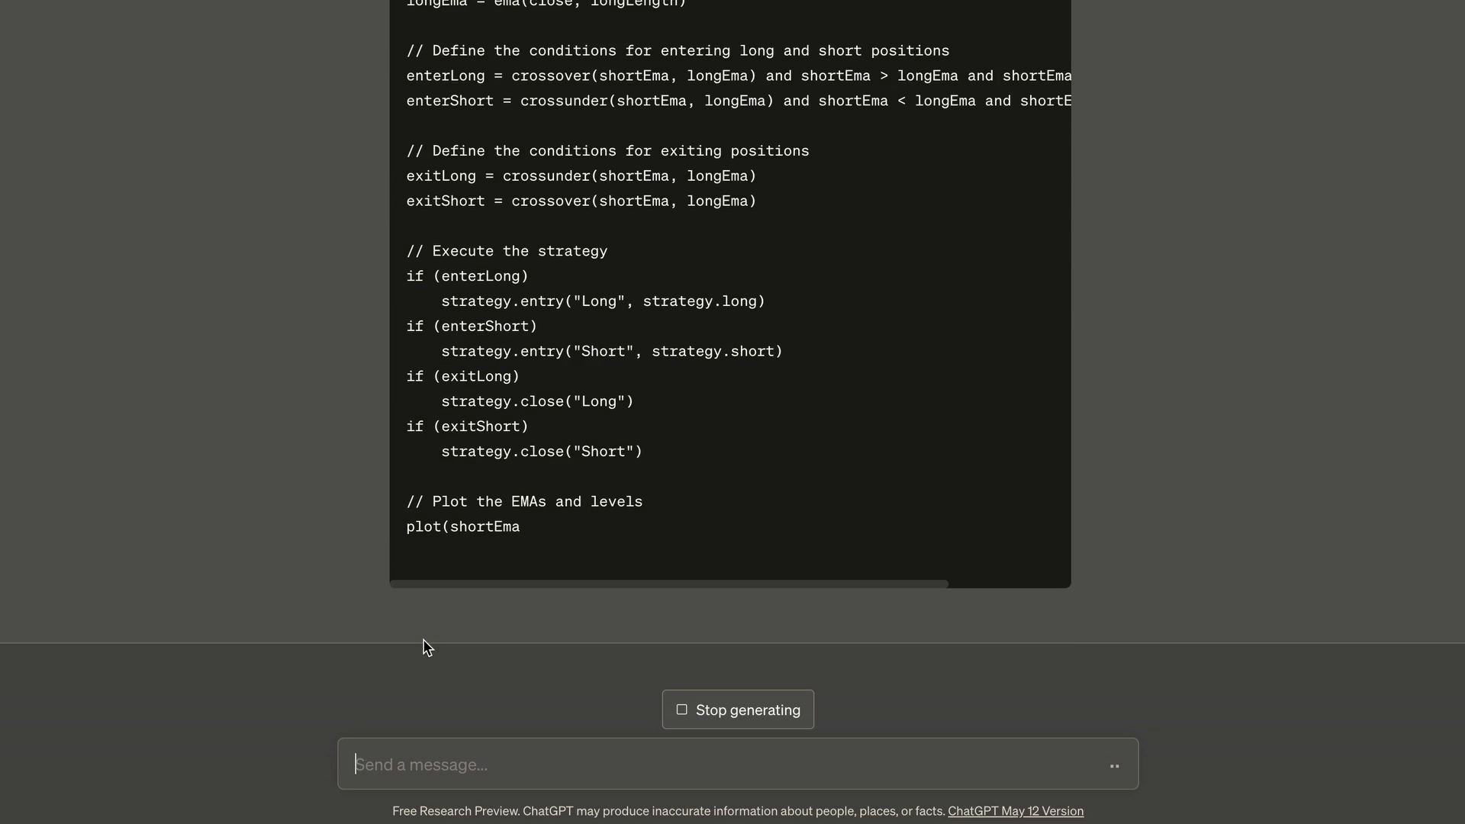
{"action": "scroll", "coordinate": [446, 591], "scroll_direction": "up", "scroll_amount": 10}
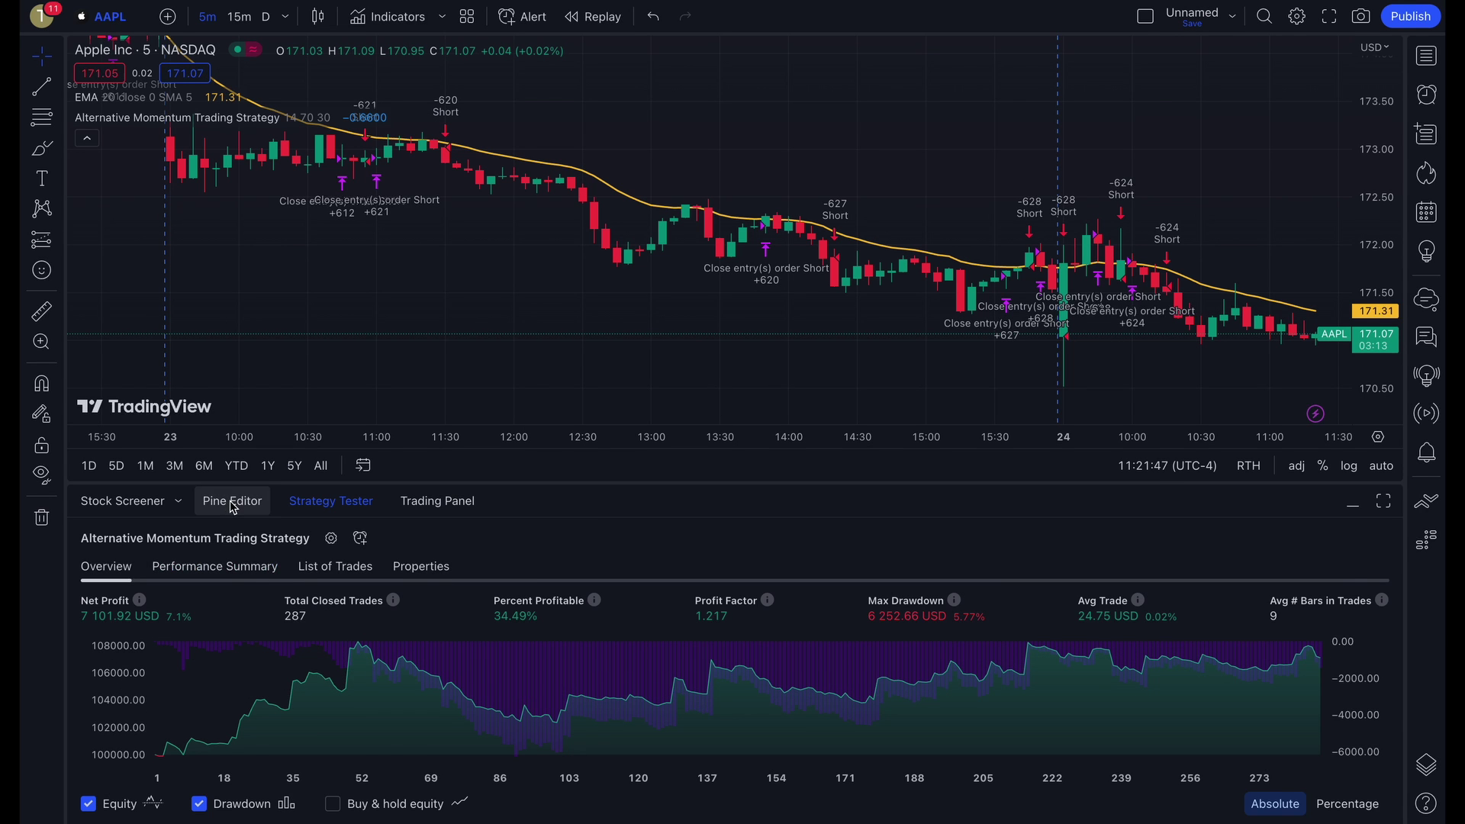
Step: Replace the script with the EMA code, remove the old strategy, hide the EMA line, and chart it
{"action": "left_click", "coordinate": [230, 500]}
{"action": "key", "text": "ctrl+a"}
{"action": "key", "text": "ctrl+v"}
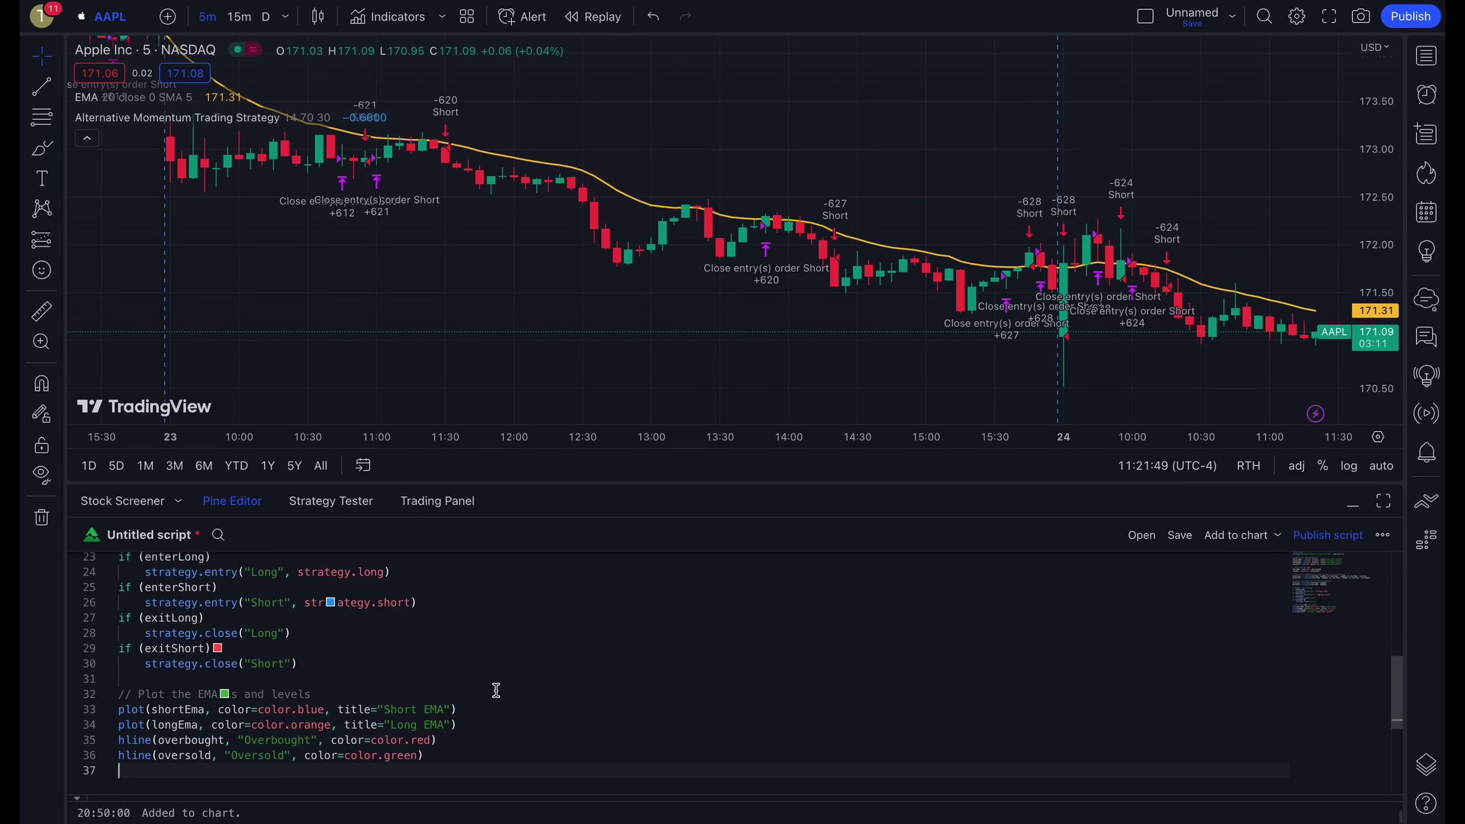
{"action": "mouse_move", "coordinate": [229, 118]}
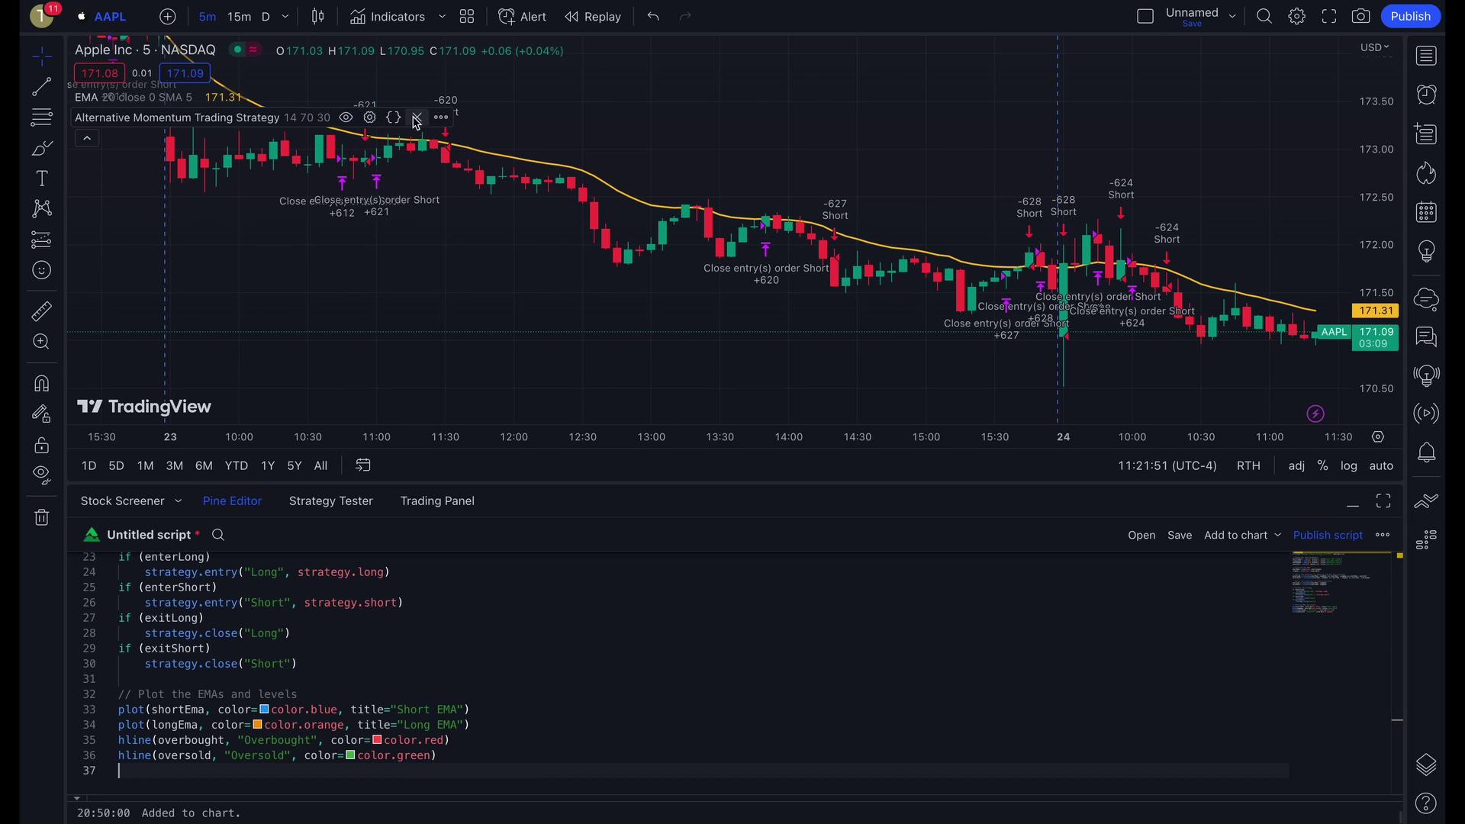
{"action": "left_click", "coordinate": [417, 118]}
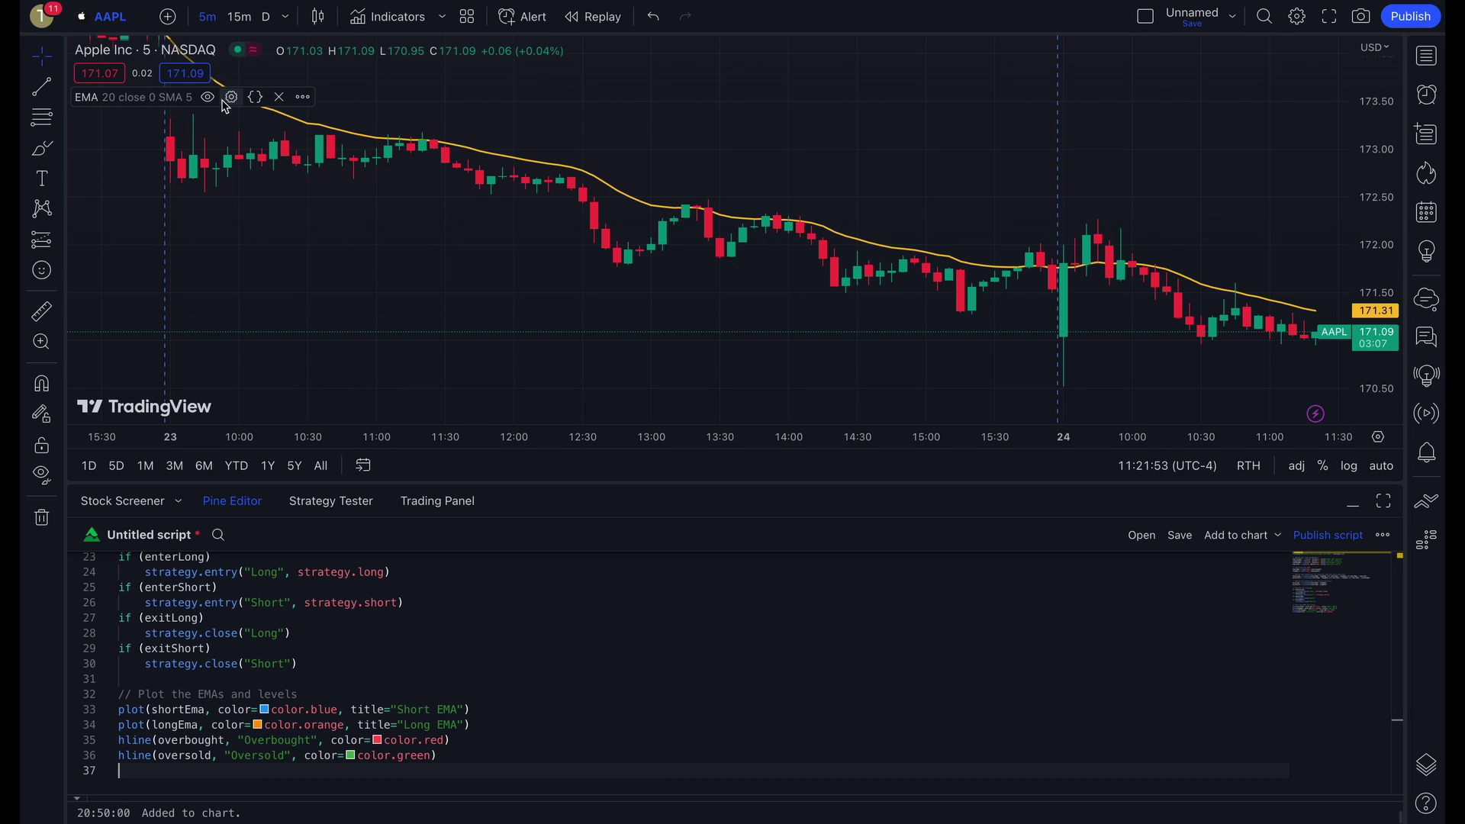
{"action": "left_click", "coordinate": [209, 97]}
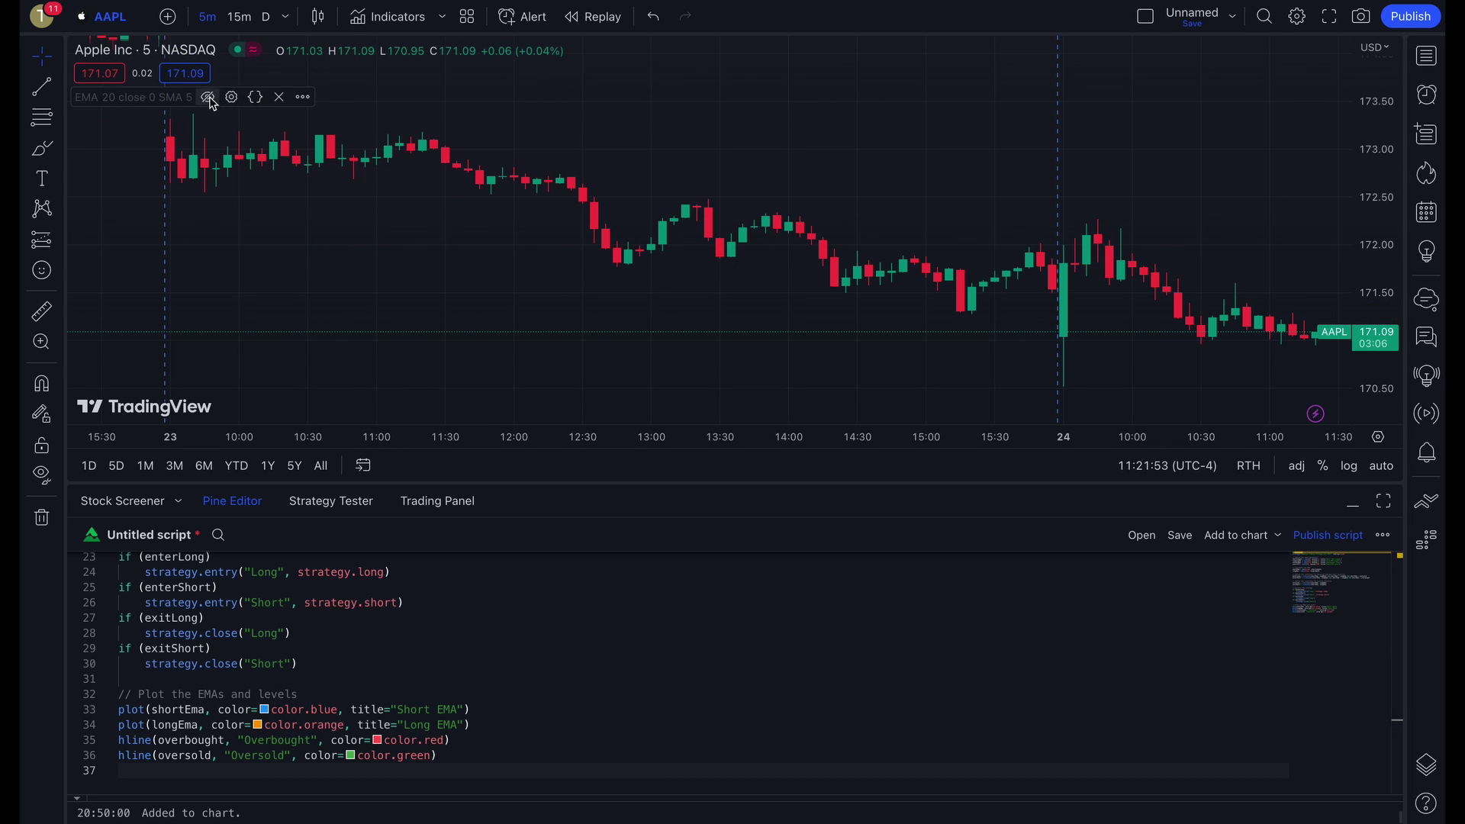
{"action": "left_click", "coordinate": [1236, 534]}
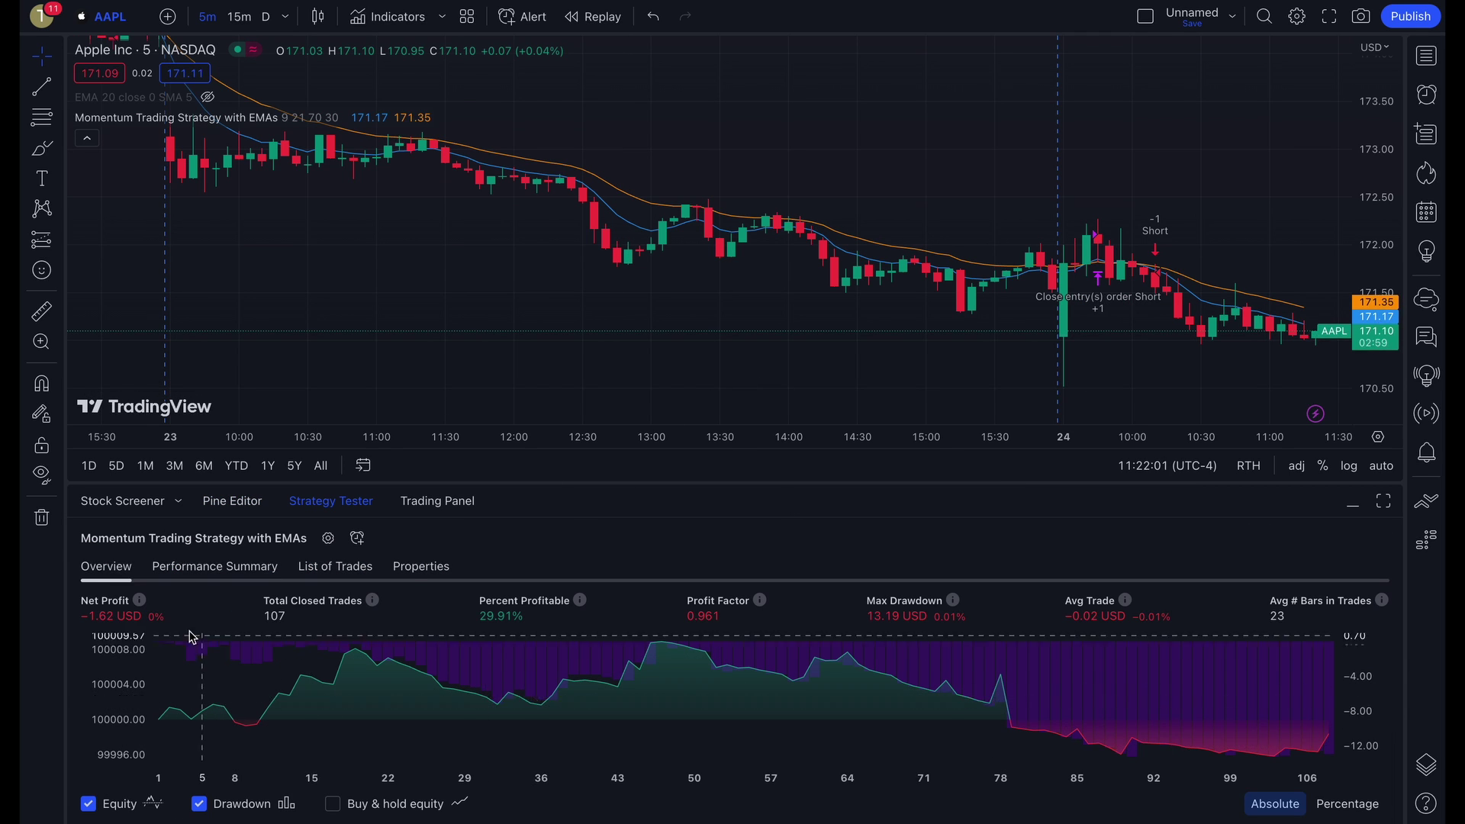
Step: Size the EMA strategy's orders at 100% of equity
{"action": "left_click", "coordinate": [327, 538]}
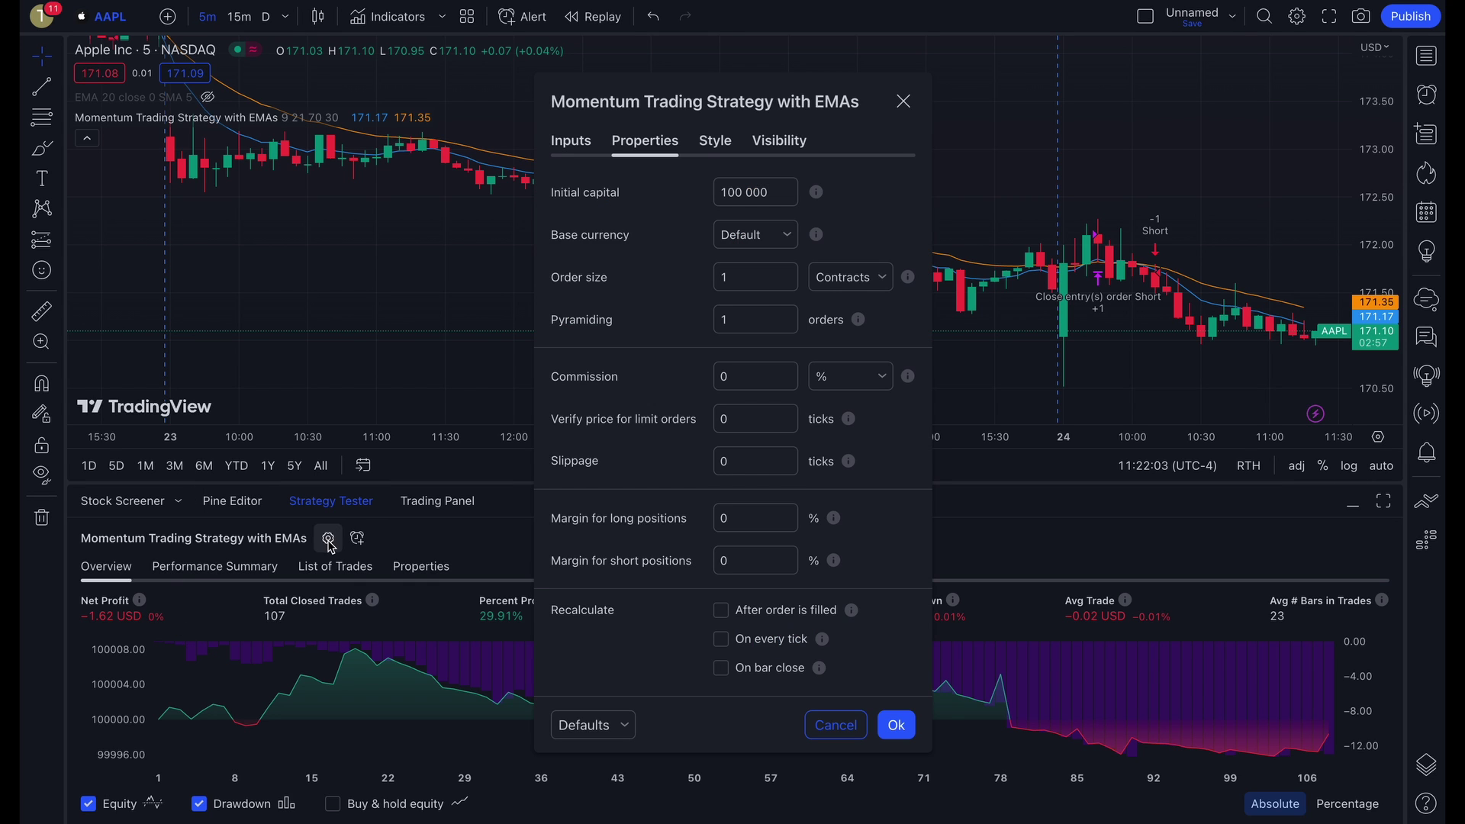
{"action": "left_click", "coordinate": [825, 284]}
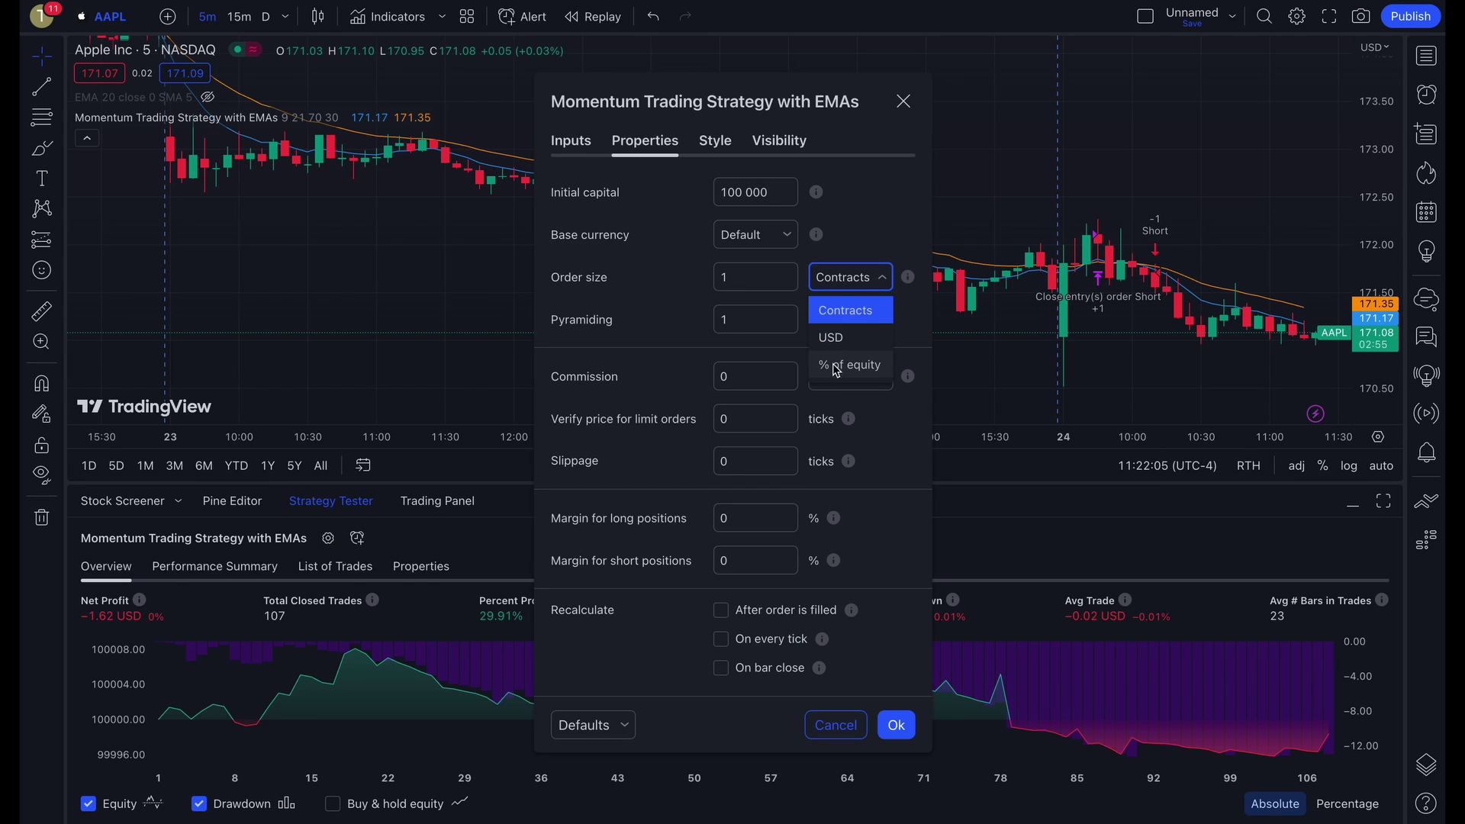
{"action": "left_click", "coordinate": [837, 365]}
{"action": "left_click", "coordinate": [747, 277]}
{"action": "type", "text": "00"}
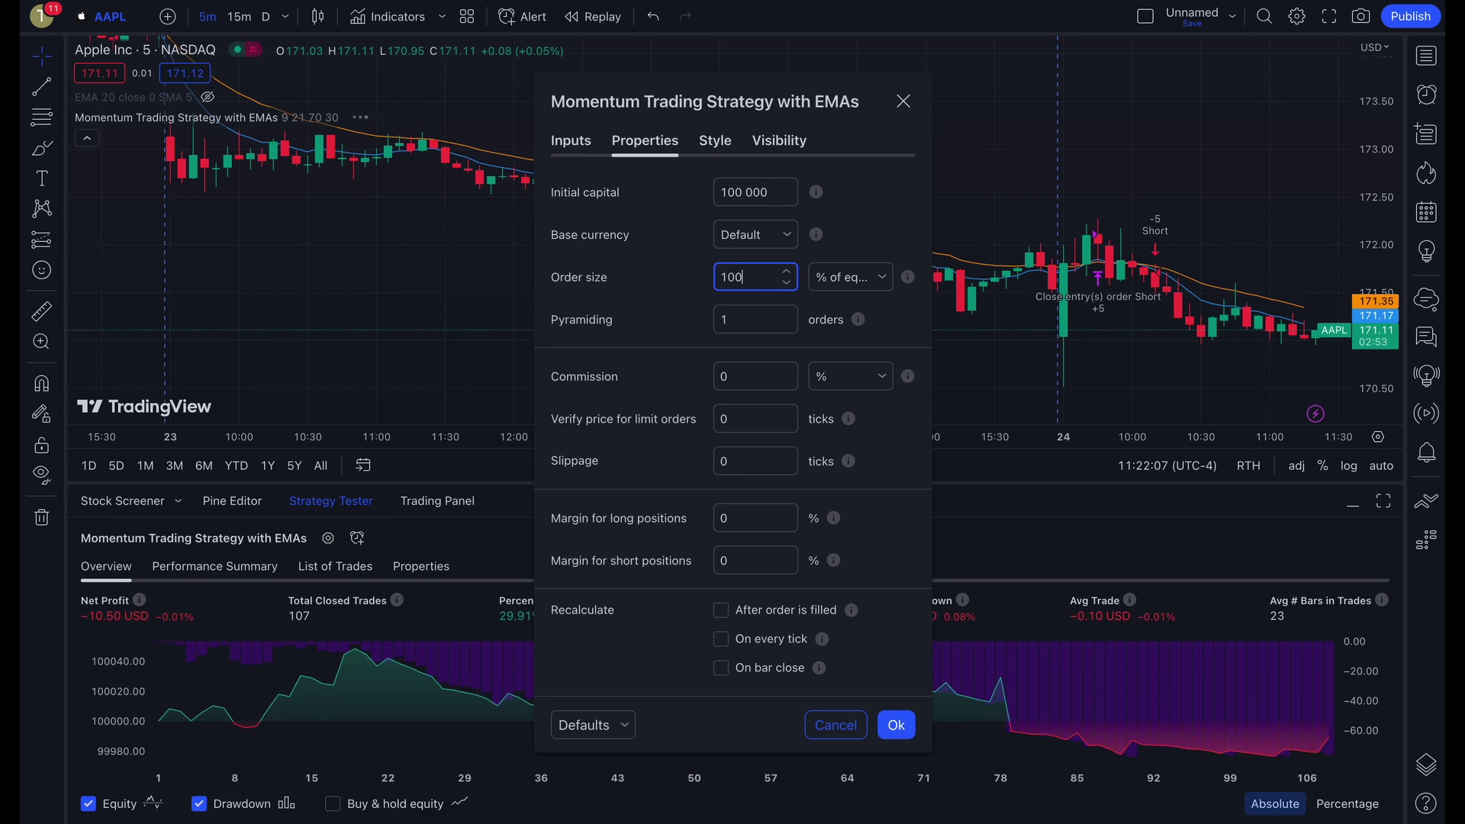
{"action": "left_click", "coordinate": [896, 725]}
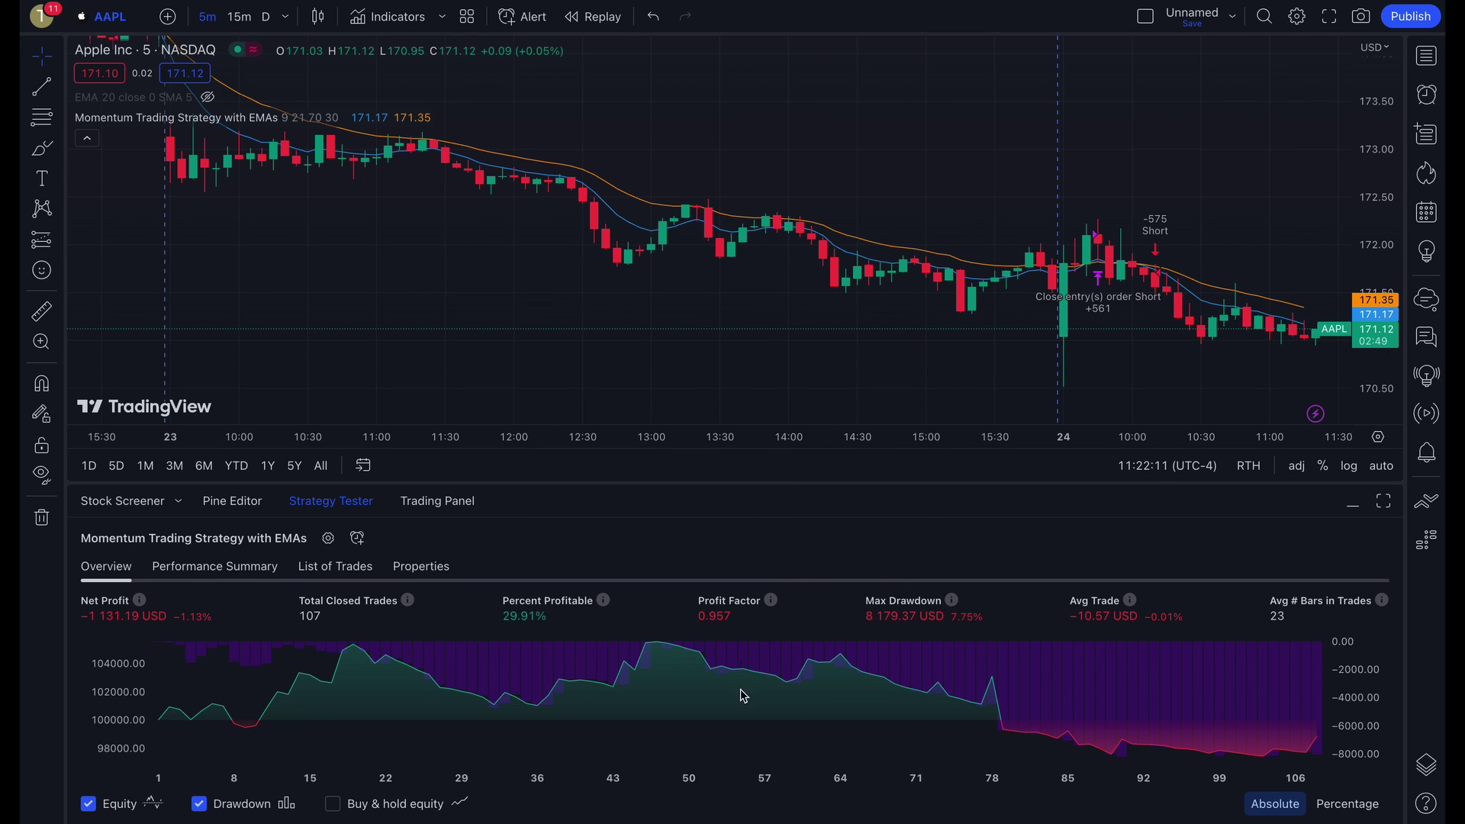
Step: Check the script, then try a Long EMA Length of 50 in the strategy inputs
{"action": "left_click", "coordinate": [234, 502]}
{"action": "scroll", "coordinate": [282, 633], "scroll_direction": "up", "scroll_amount": 10}
{"action": "scroll", "coordinate": [283, 630], "scroll_direction": "down", "scroll_amount": 10}
{"action": "scroll", "coordinate": [282, 627], "scroll_direction": "up", "scroll_amount": 10}
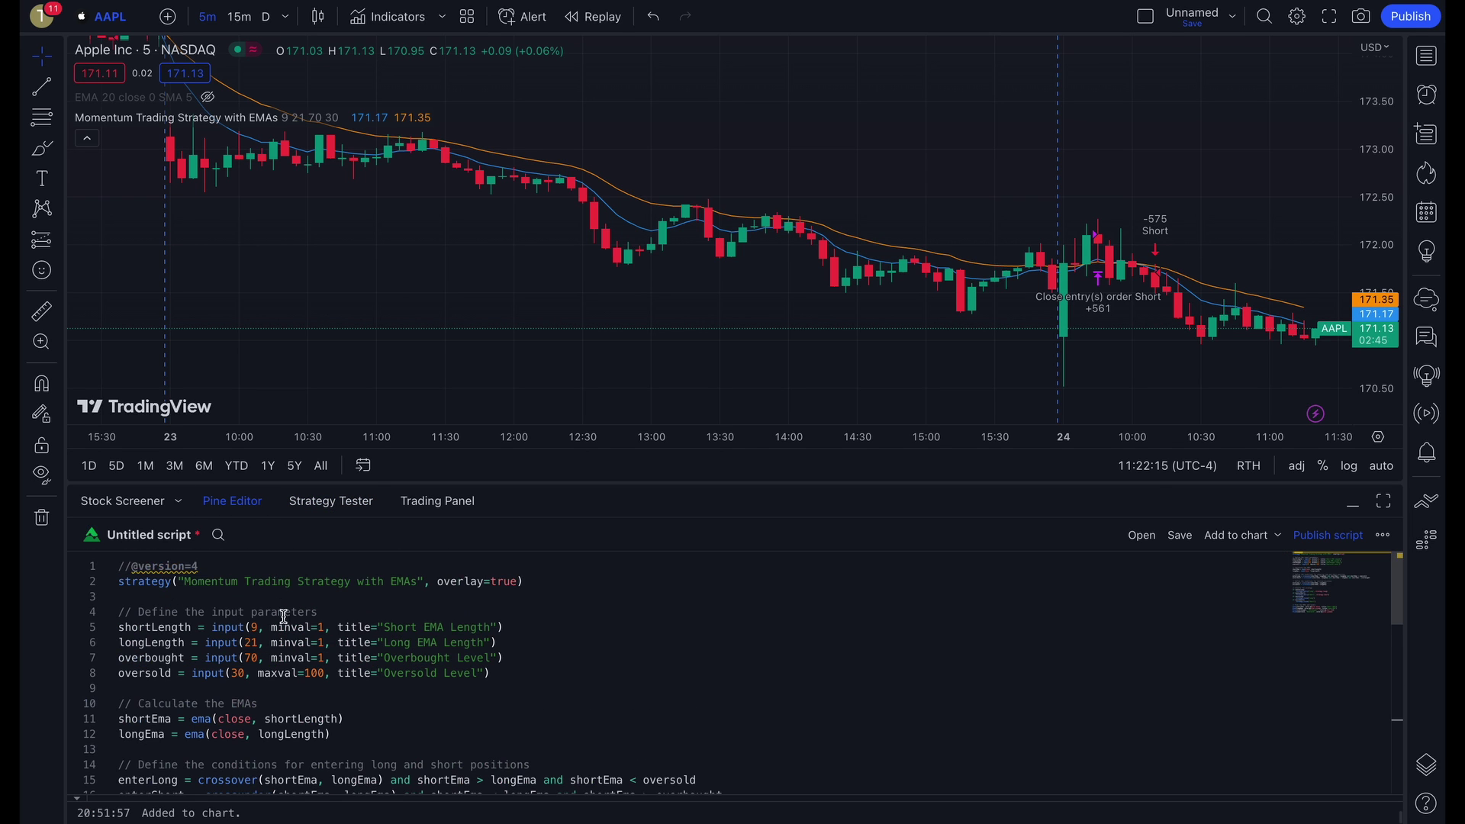
{"action": "left_click", "coordinate": [330, 501]}
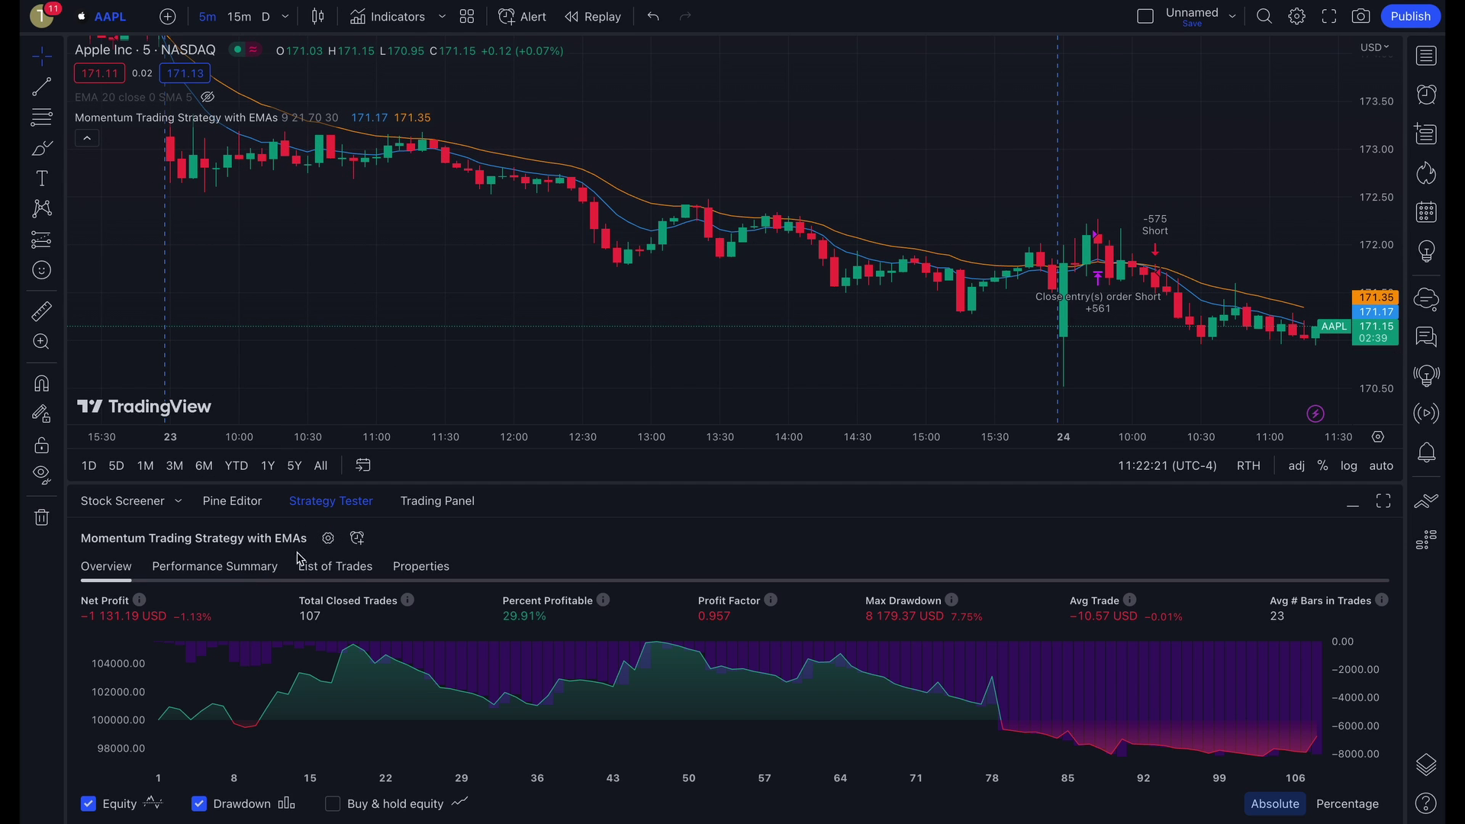
{"action": "left_click", "coordinate": [329, 538]}
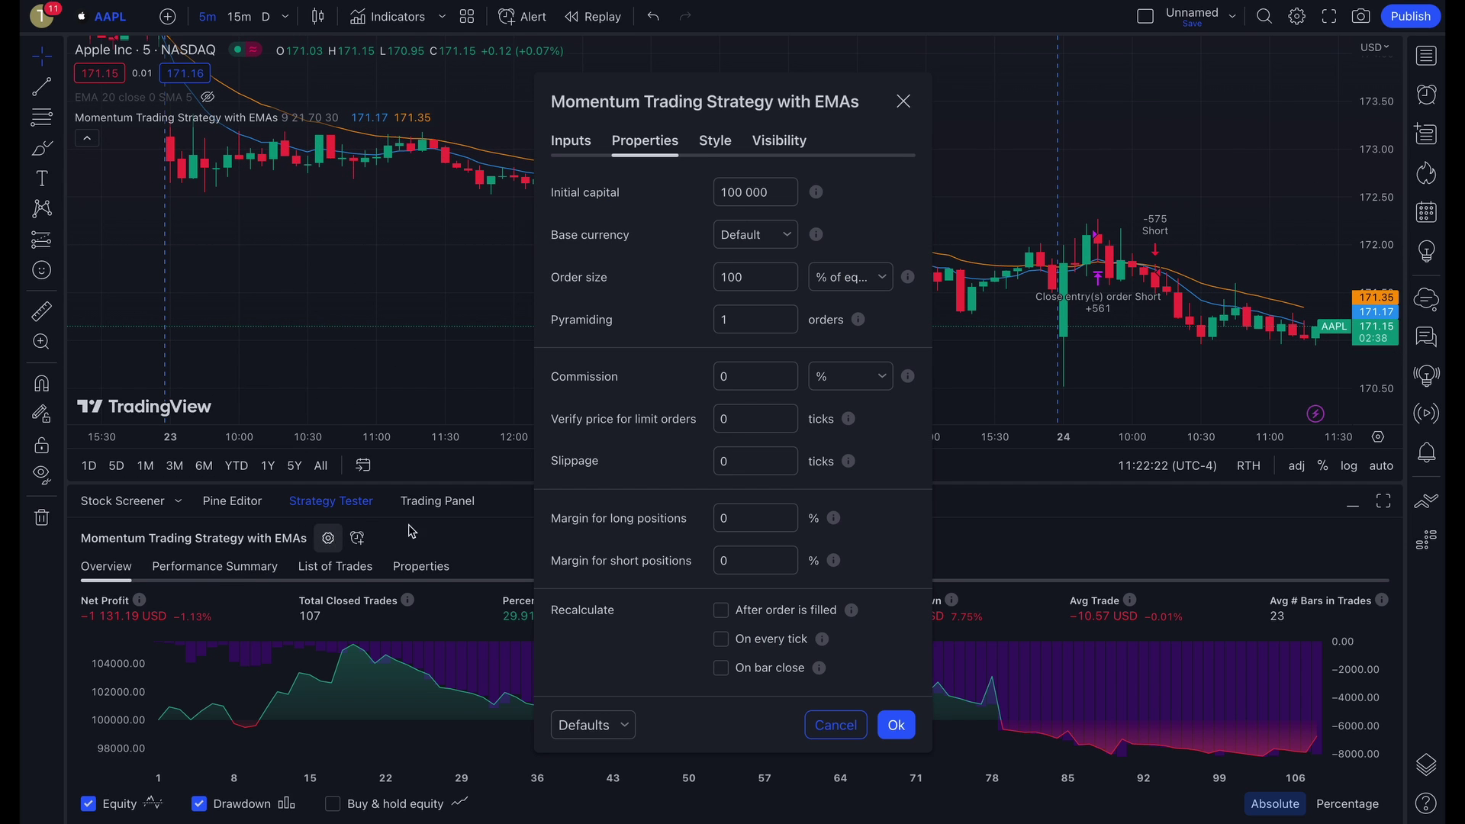
{"action": "left_click", "coordinate": [571, 141]}
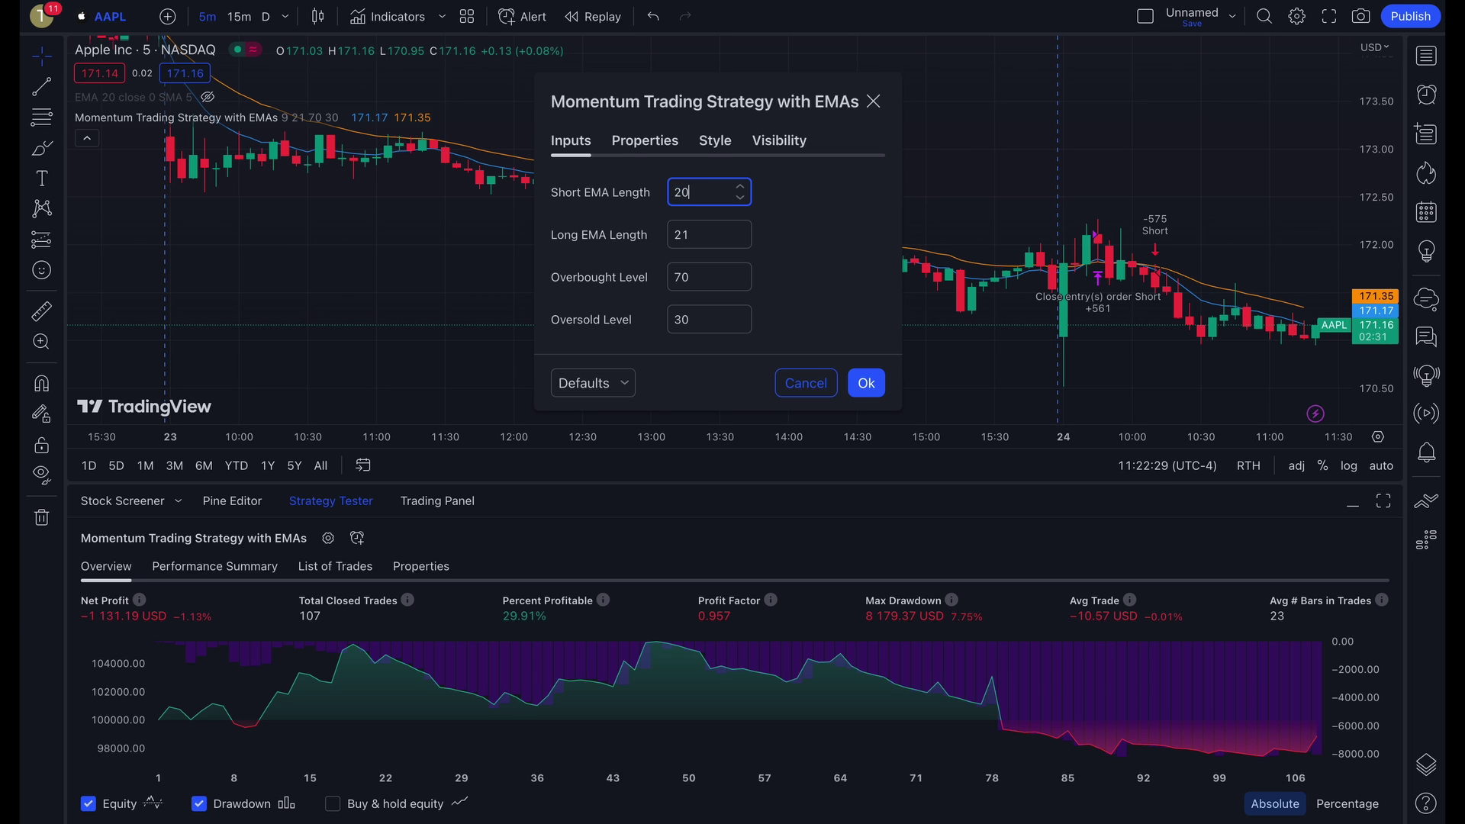
{"action": "double_click", "coordinate": [697, 234]}
{"action": "type", "text": "50"}
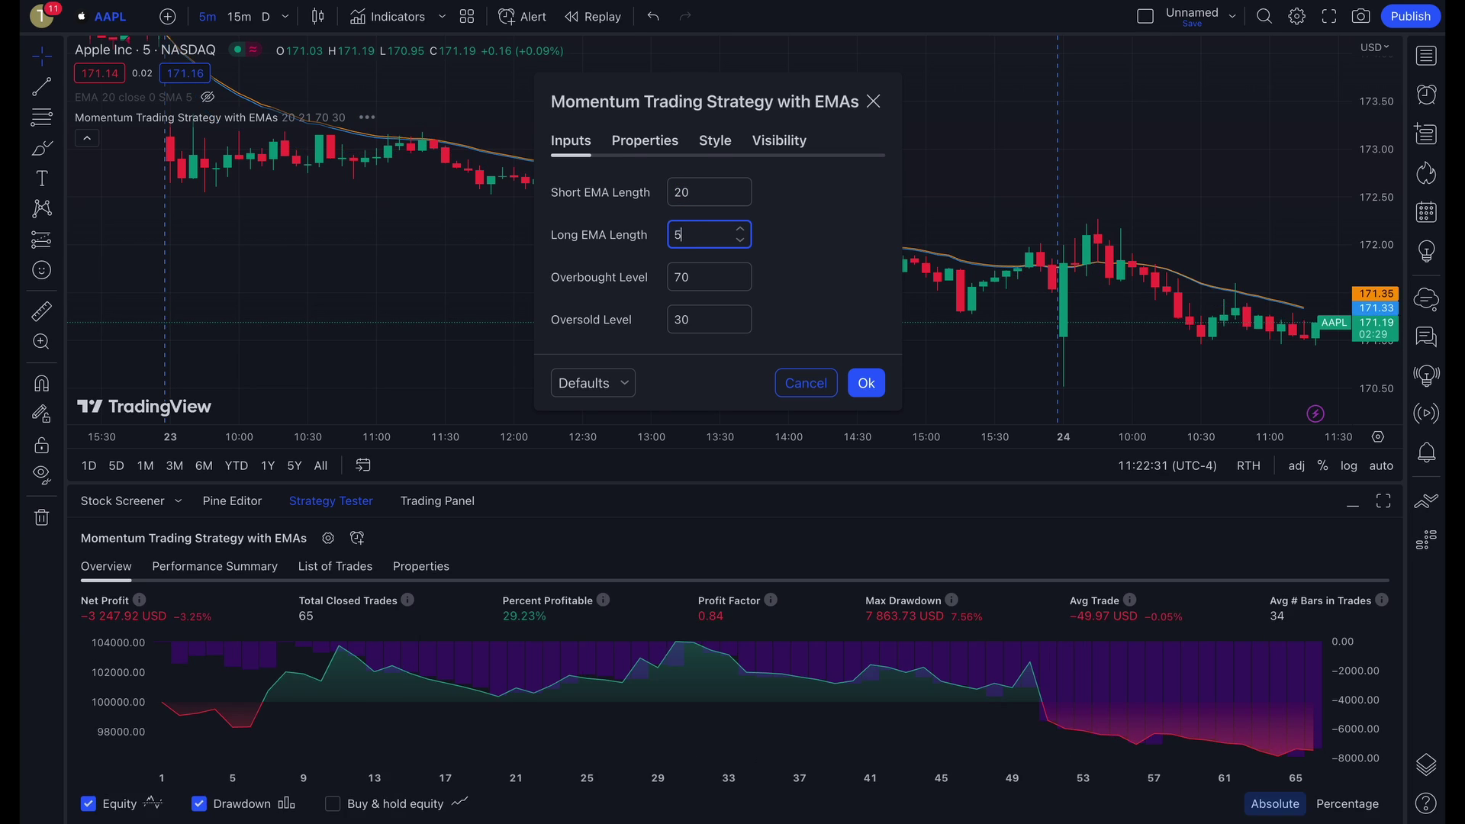
{"action": "left_click", "coordinate": [867, 390]}
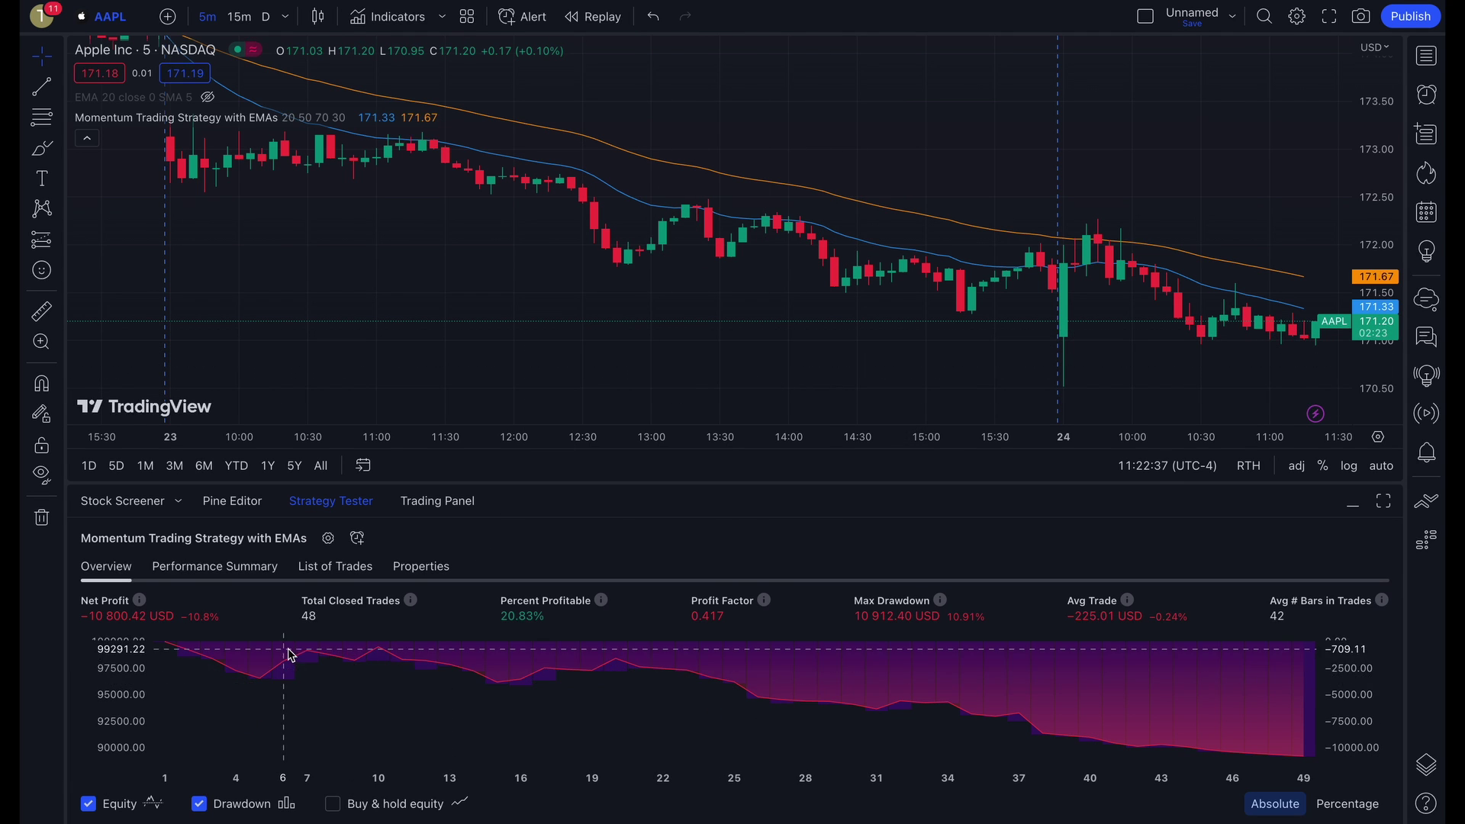
Step: Set the Short EMA Length to 5, with the Long EMA at 21
{"action": "left_click", "coordinate": [327, 538]}
{"action": "left_click", "coordinate": [710, 366]}
{"action": "key", "text": "Tab"}
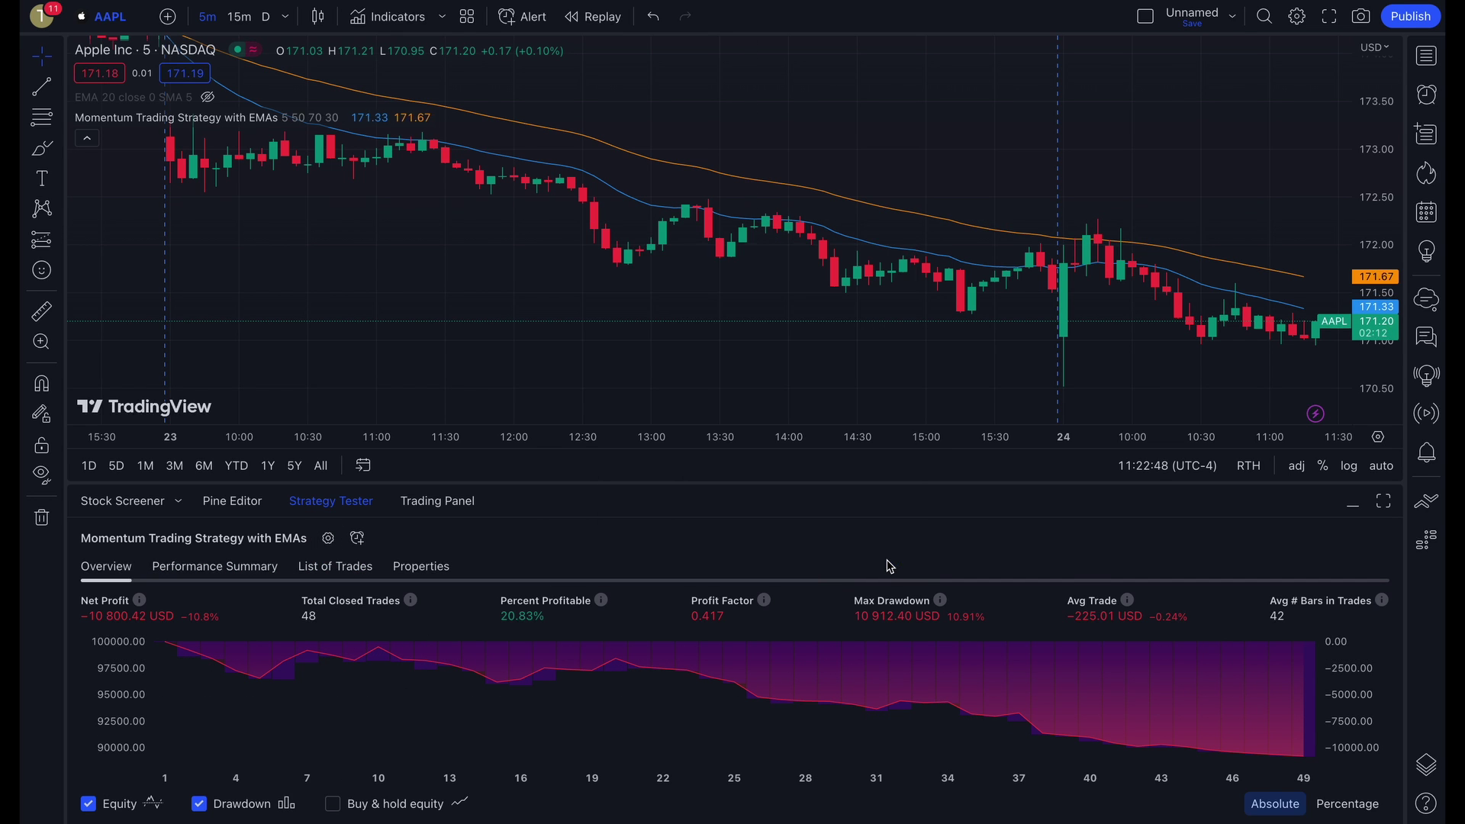
Step: Strip the overbought/oversold entry clauses, their inputs and level lines from the EMA script
{"action": "left_click", "coordinate": [869, 556]}
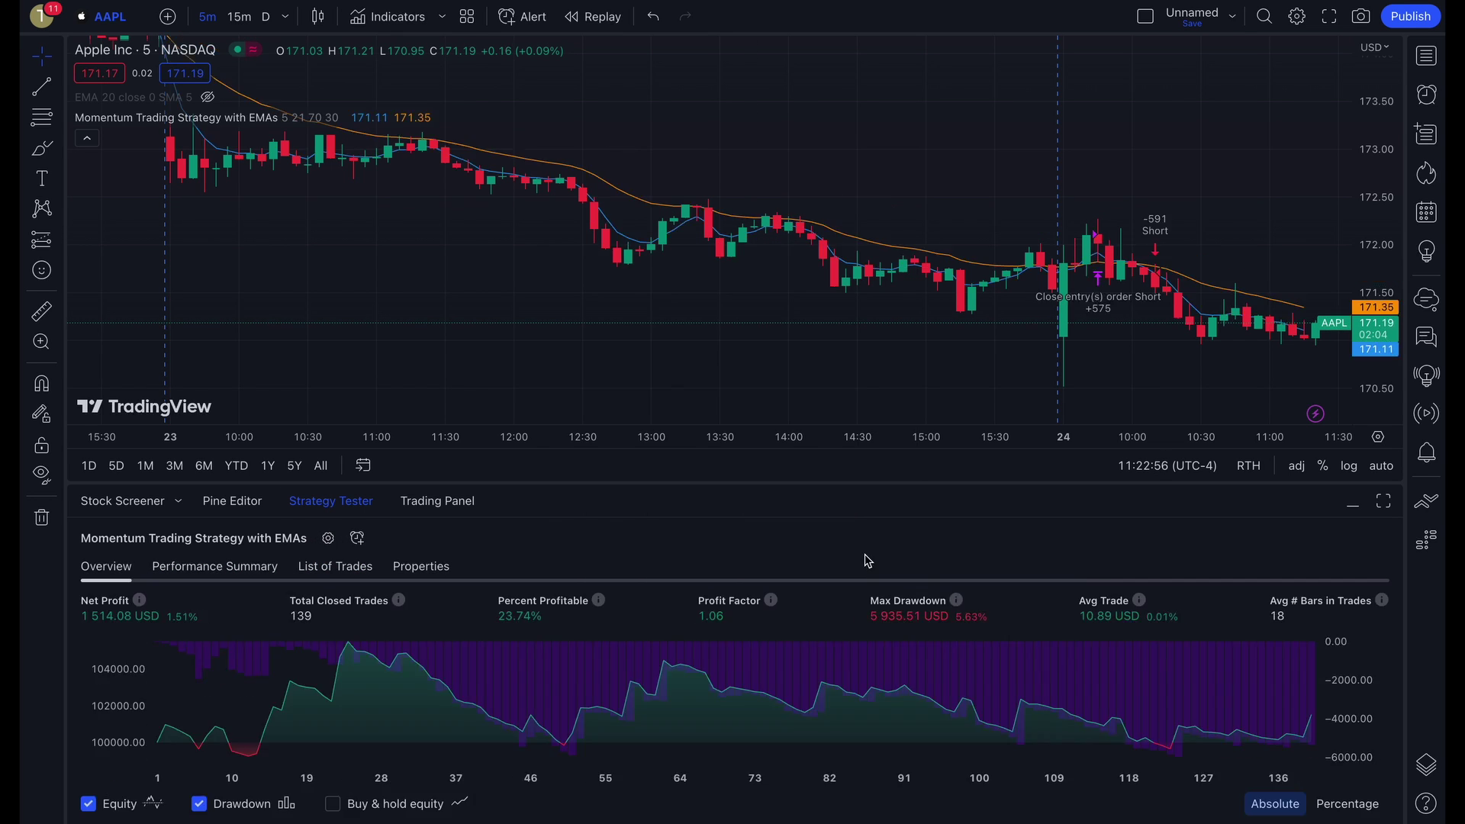
{"action": "left_click", "coordinate": [232, 500]}
{"action": "scroll", "coordinate": [645, 612], "scroll_direction": "down", "scroll_amount": 2}
{"action": "scroll", "coordinate": [647, 614], "scroll_direction": "down", "scroll_amount": 2}
{"action": "scroll", "coordinate": [646, 614], "scroll_direction": "down", "scroll_amount": 1}
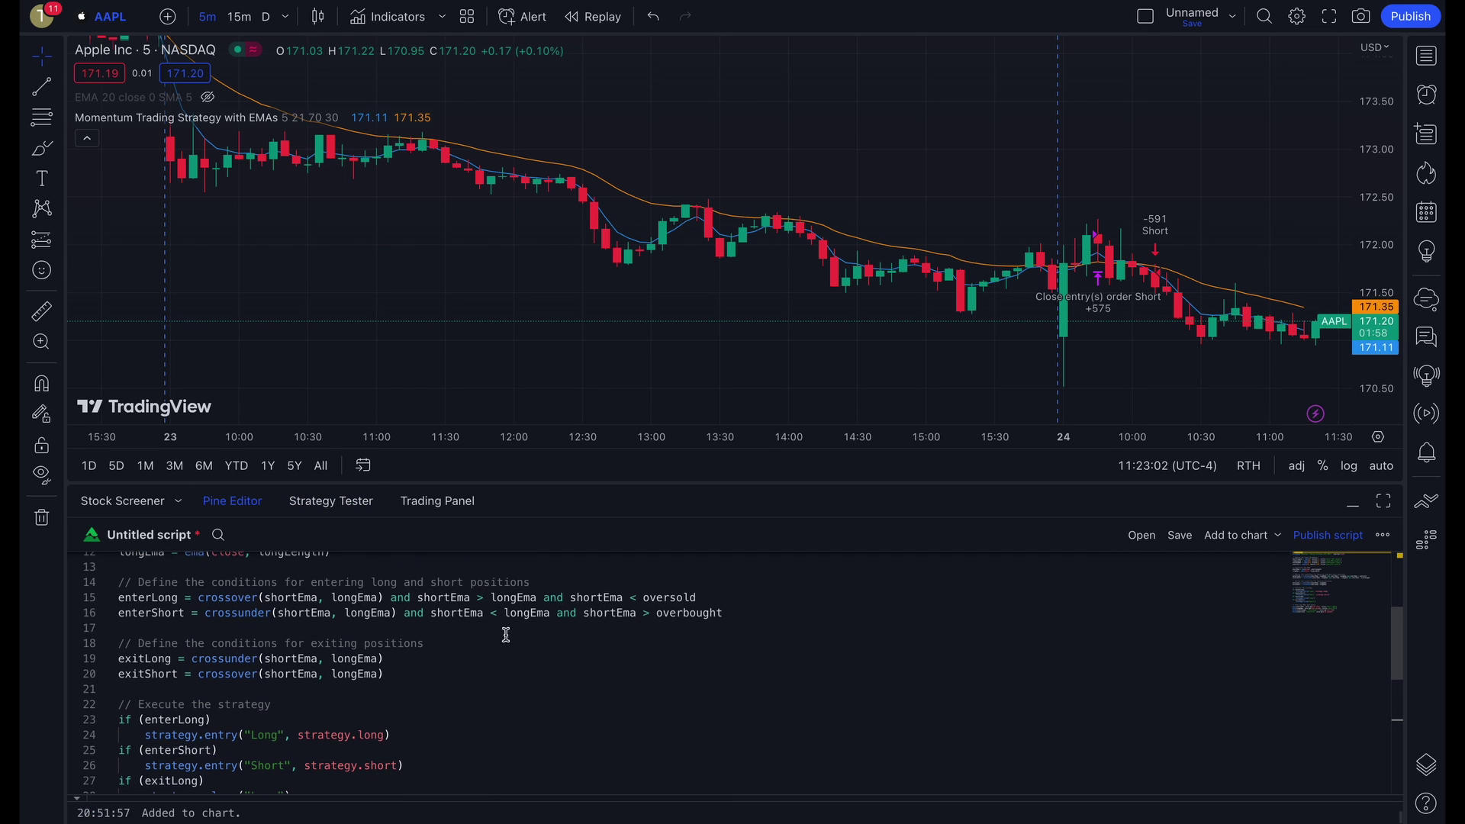
{"action": "left_click_drag", "start_coordinate": [264, 598], "coordinate": [368, 598]}
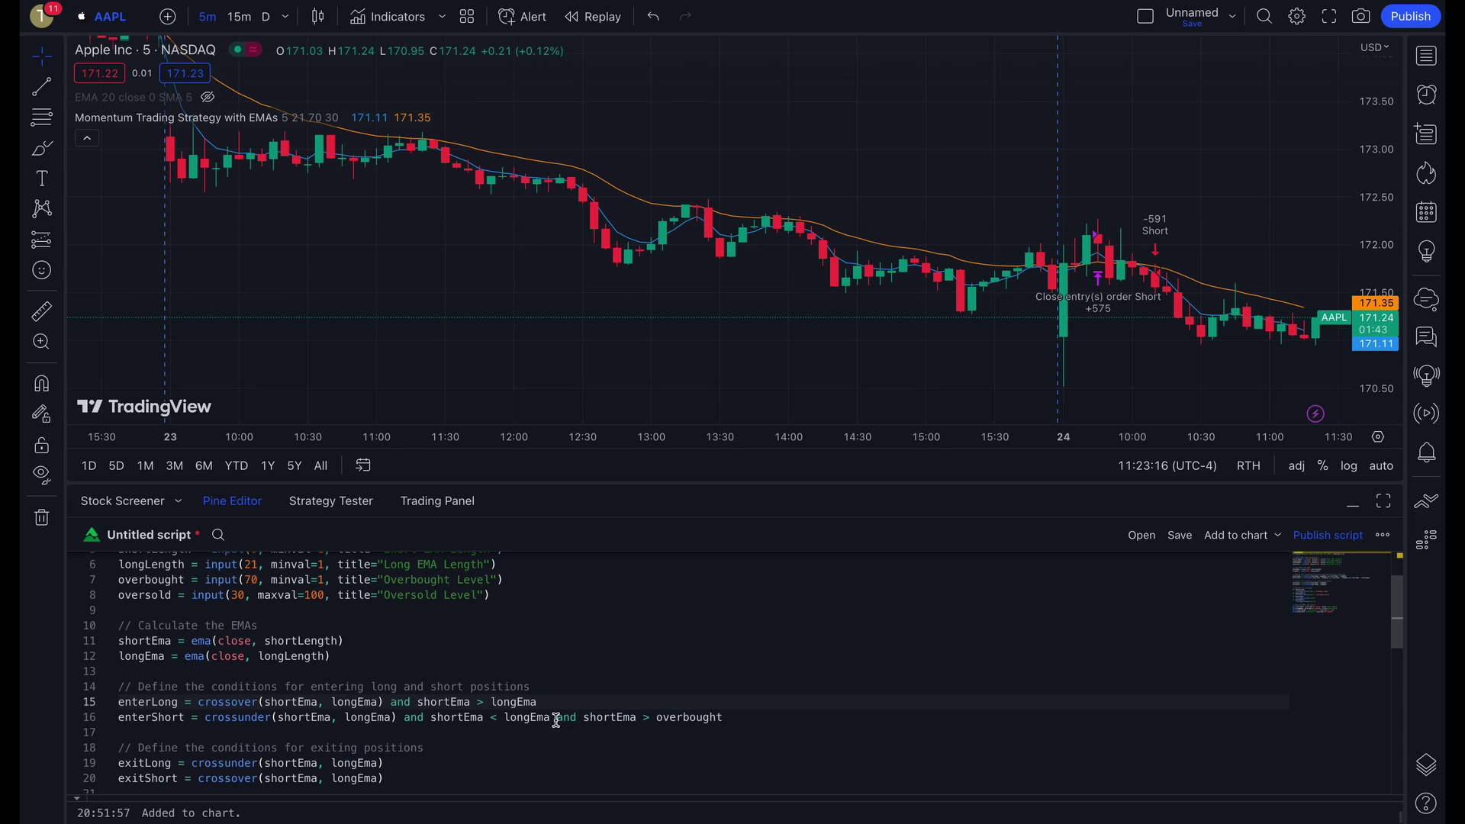
{"action": "left_click_drag", "start_coordinate": [557, 719], "coordinate": [739, 719]}
{"action": "key", "text": "BackSpace"}
{"action": "scroll", "coordinate": [492, 641], "scroll_direction": "up", "scroll_amount": 1}
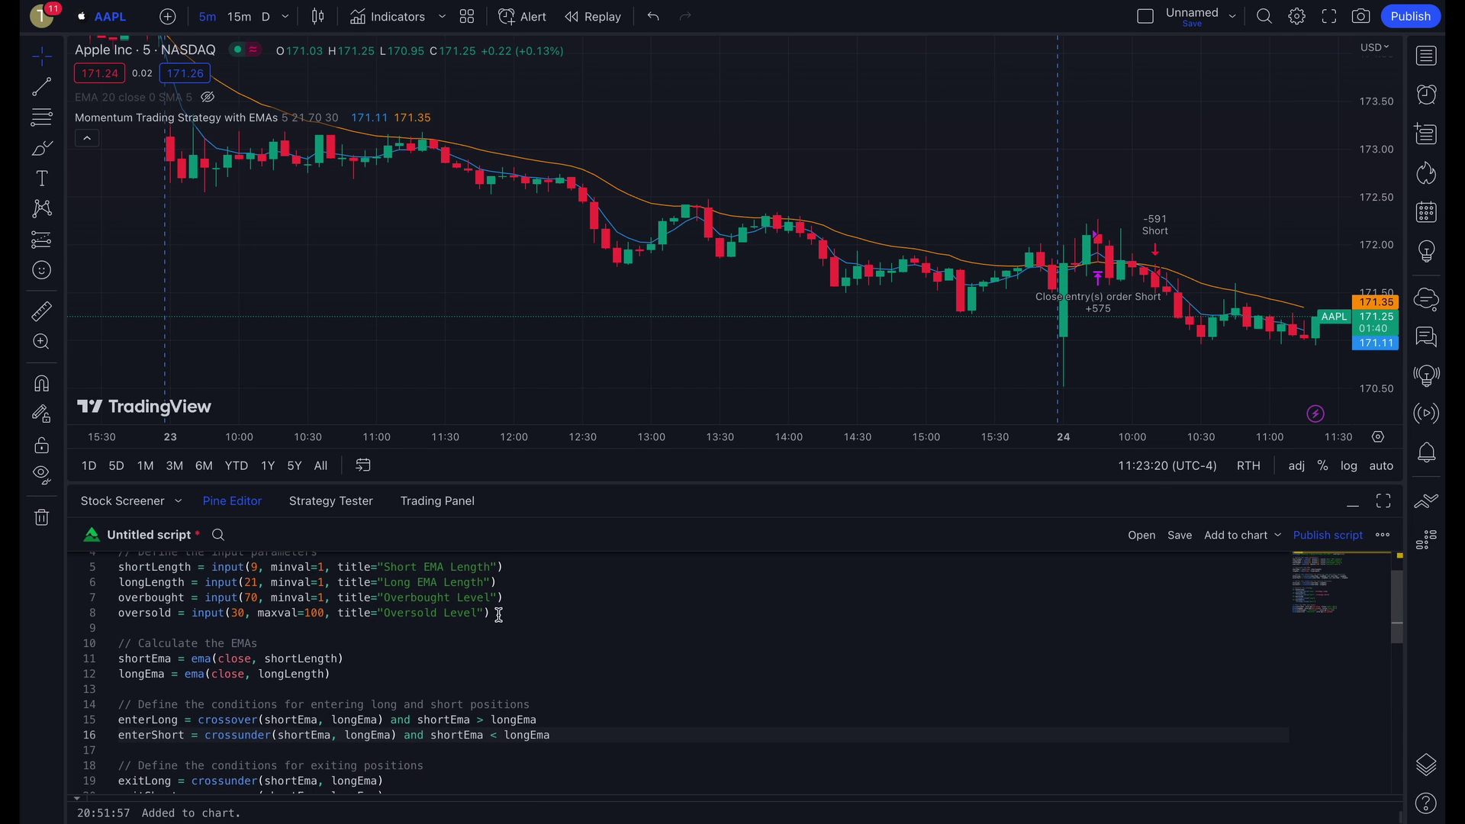
{"action": "mouse_move", "coordinate": [490, 612]}
{"action": "left_mouse_down"}
{"action": "mouse_move", "coordinate": [122, 612]}
{"action": "mouse_move", "coordinate": [119, 597]}
{"action": "left_mouse_up"}
{"action": "key", "text": "BackSpace"}
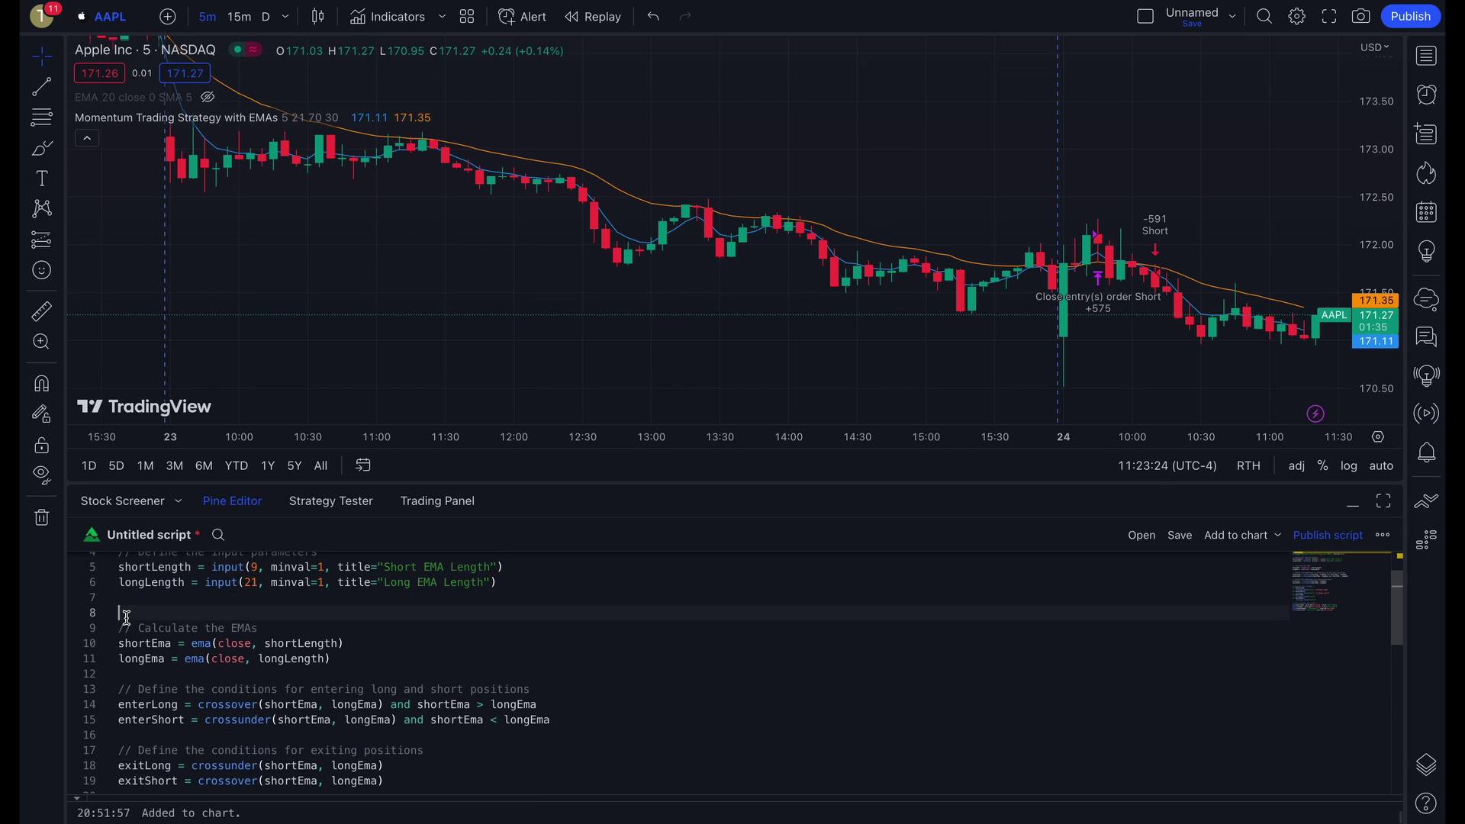
{"action": "scroll", "coordinate": [127, 618], "scroll_direction": "down", "scroll_amount": 3}
{"action": "scroll", "coordinate": [126, 618], "scroll_direction": "down", "scroll_amount": 3}
{"action": "scroll", "coordinate": [126, 620], "scroll_direction": "down", "scroll_amount": 4}
{"action": "scroll", "coordinate": [127, 619], "scroll_direction": "up", "scroll_amount": 1}
{"action": "left_click_drag", "start_coordinate": [455, 628], "coordinate": [119, 613]}
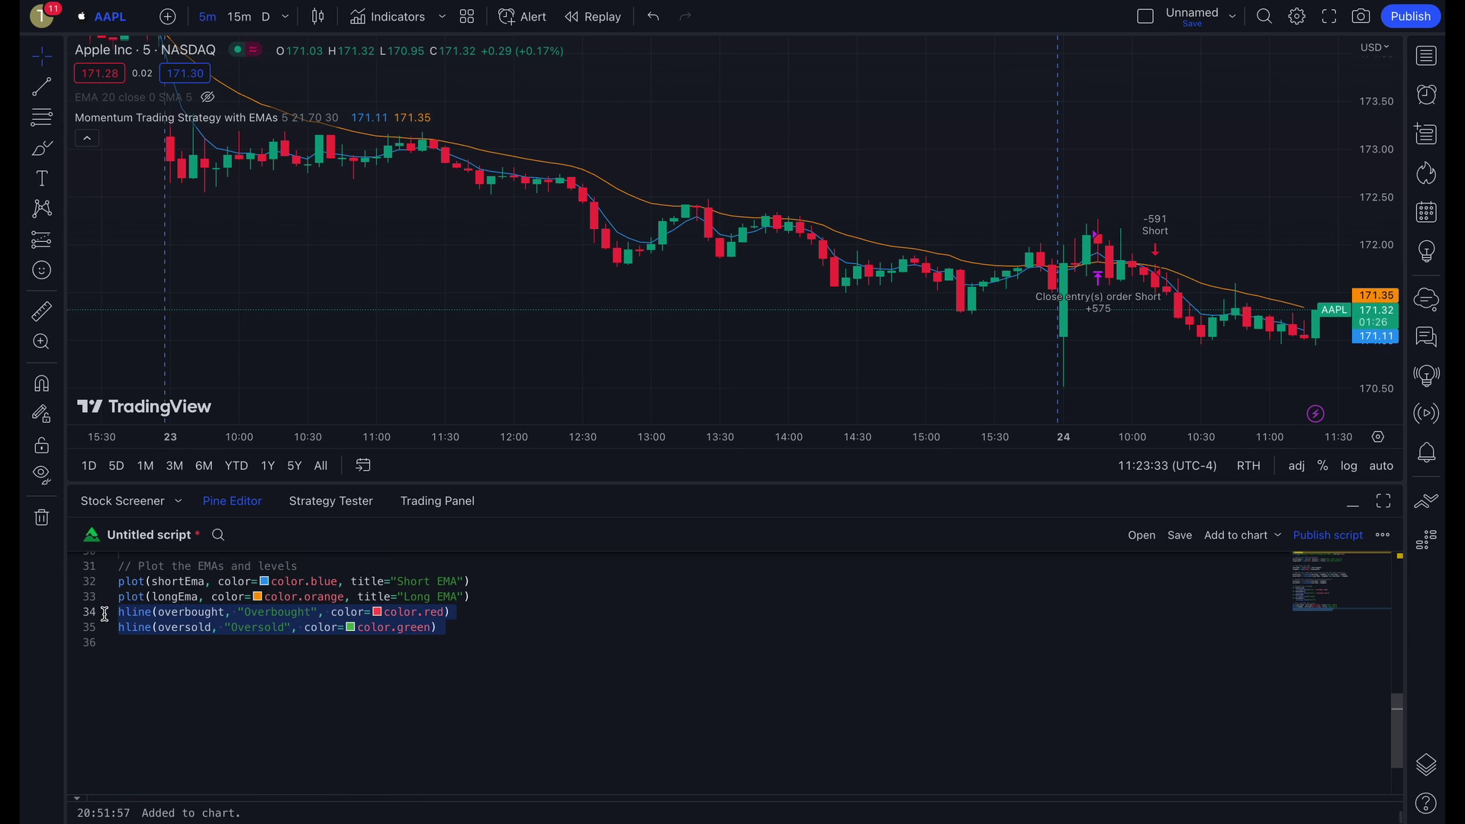
{"action": "key", "text": "BackSpace"}
{"action": "scroll", "coordinate": [732, 664], "scroll_direction": "up", "scroll_amount": 4}
{"action": "scroll", "coordinate": [733, 664], "scroll_direction": "up", "scroll_amount": 5}
Step: Add the edited strategy to the chart and size its orders at 100% of equity
{"action": "left_click", "coordinate": [1235, 535]}
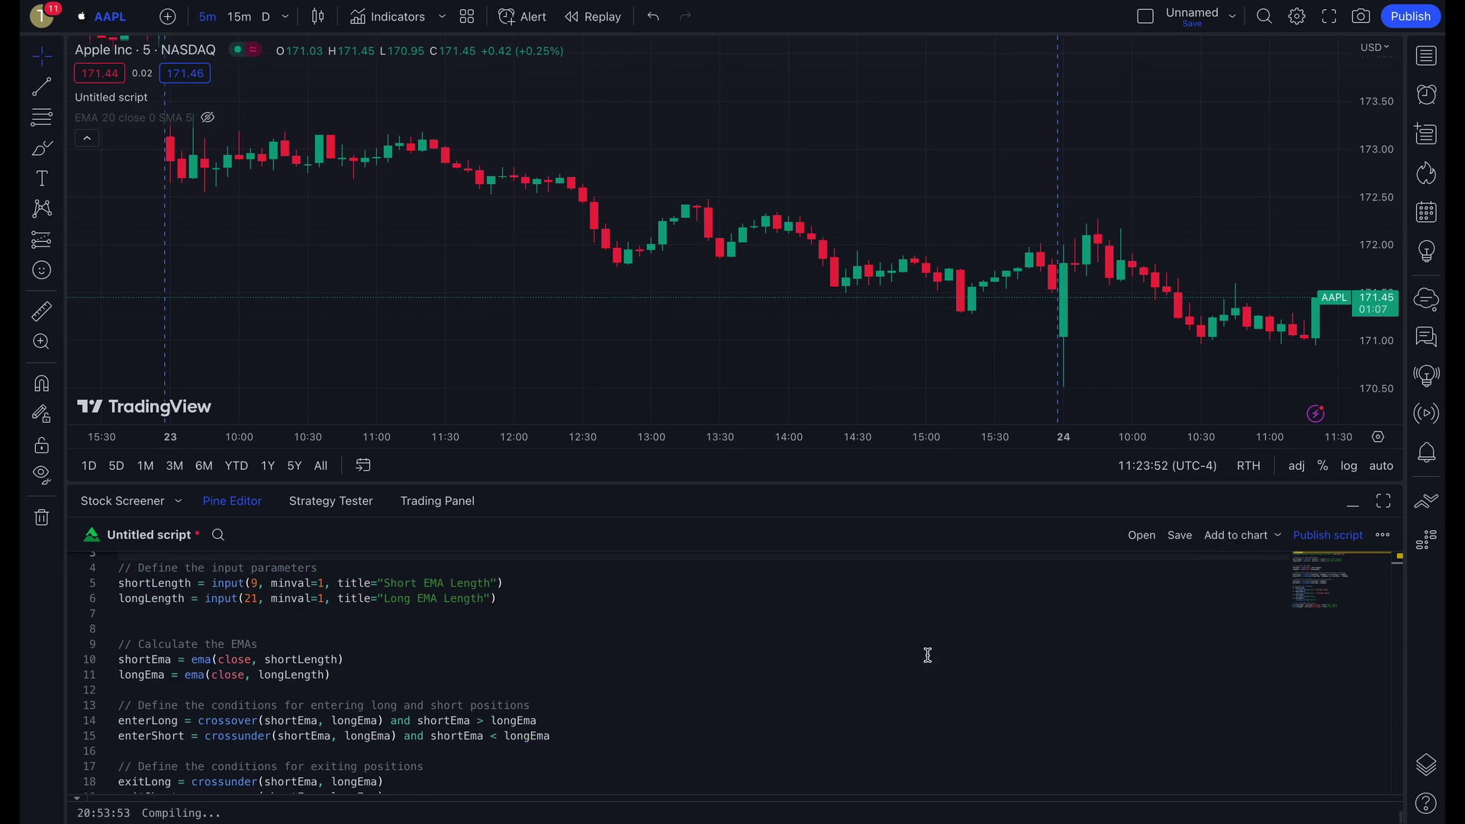
{"action": "left_click", "coordinate": [328, 537]}
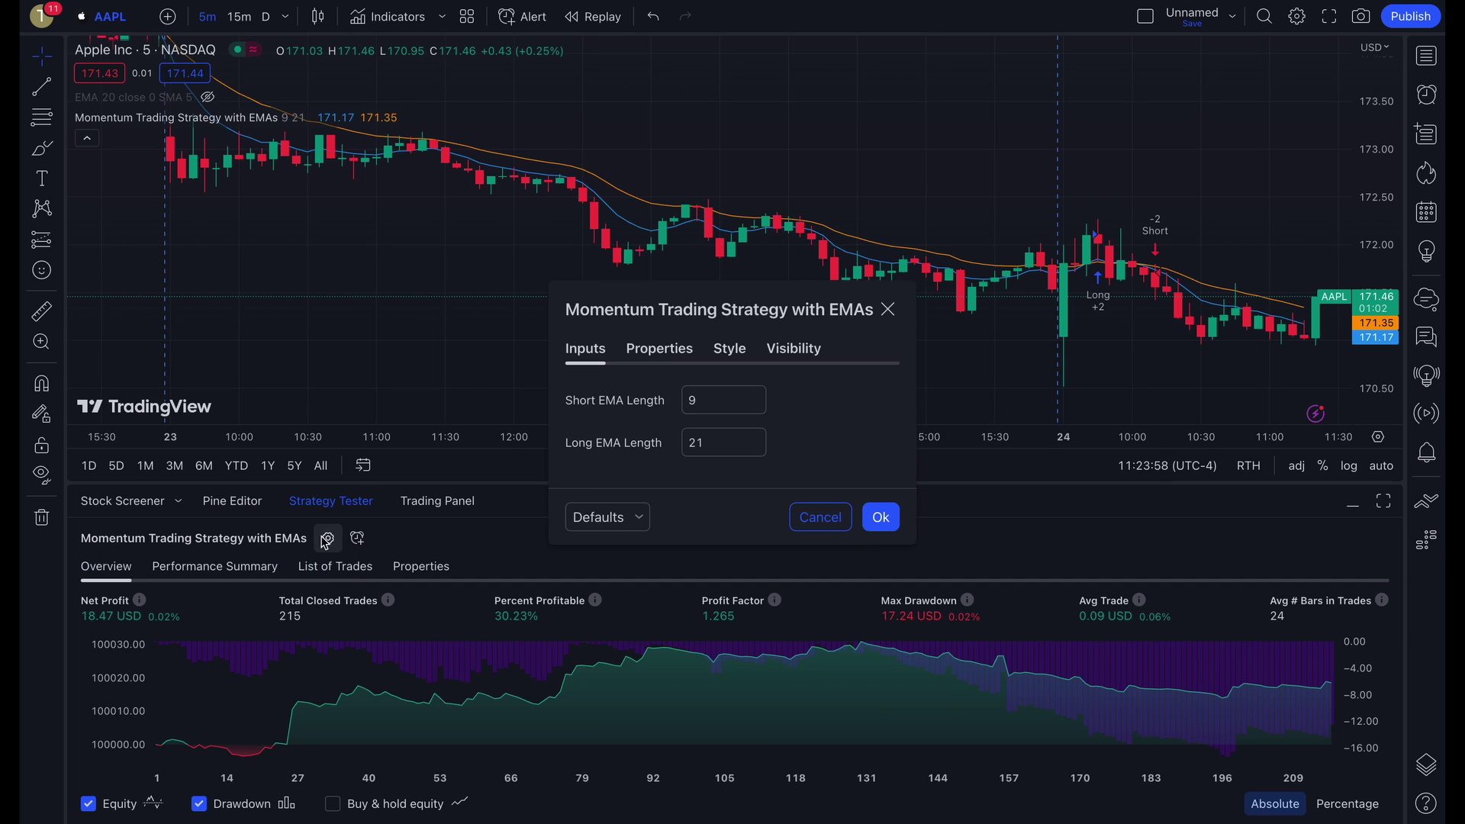
{"action": "left_click", "coordinate": [659, 211]}
{"action": "left_click", "coordinate": [803, 343]}
{"action": "left_click", "coordinate": [864, 347]}
{"action": "left_click", "coordinate": [857, 435]}
{"action": "double_click", "coordinate": [755, 349]}
{"action": "type", "text": "100"}
{"action": "left_click", "coordinate": [910, 796]}
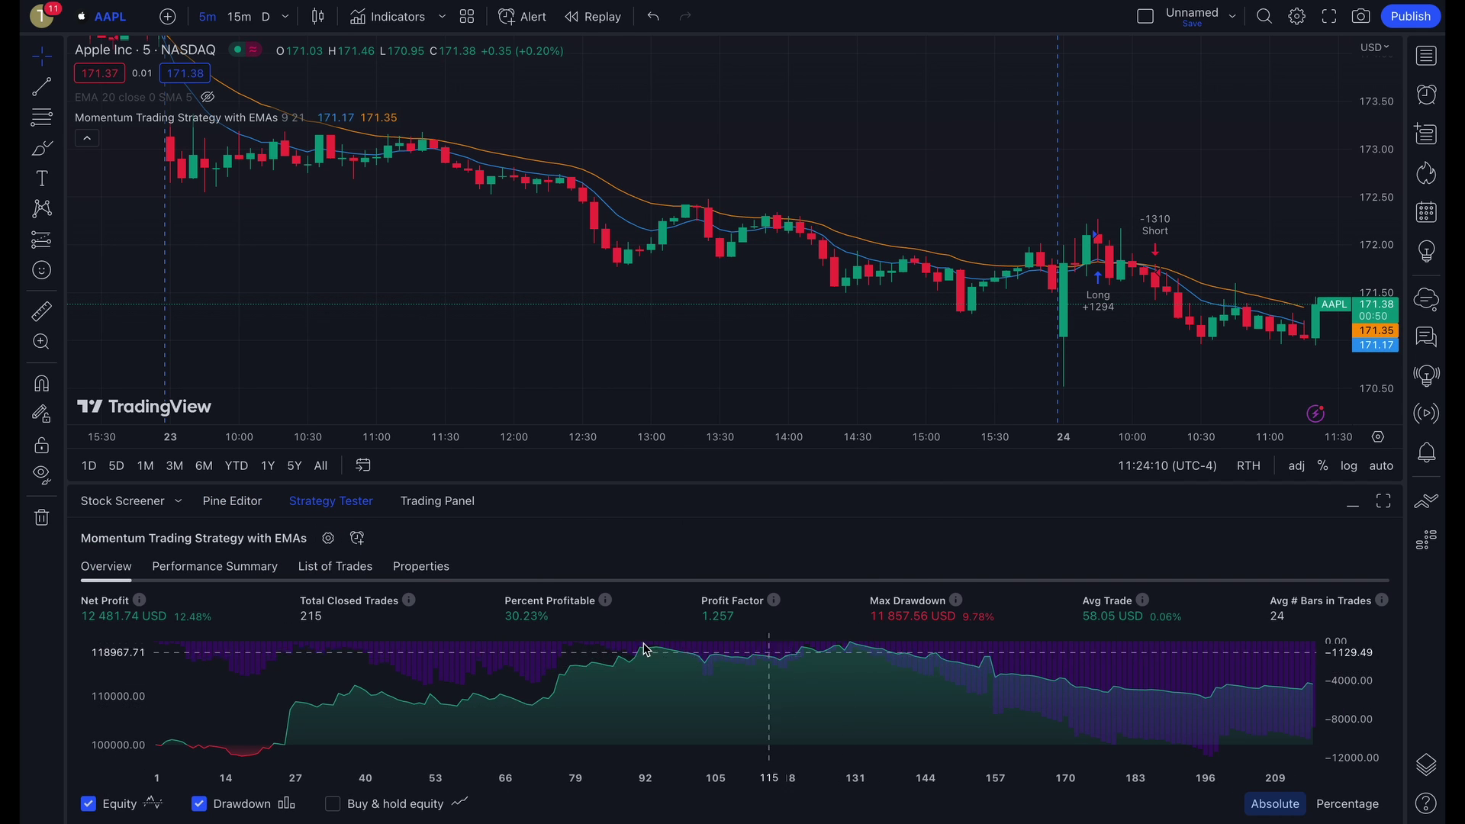
Step: Add the 20/50 EMA version at 100% equity and remove the old 9/21 strategy
{"action": "left_click", "coordinate": [231, 501]}
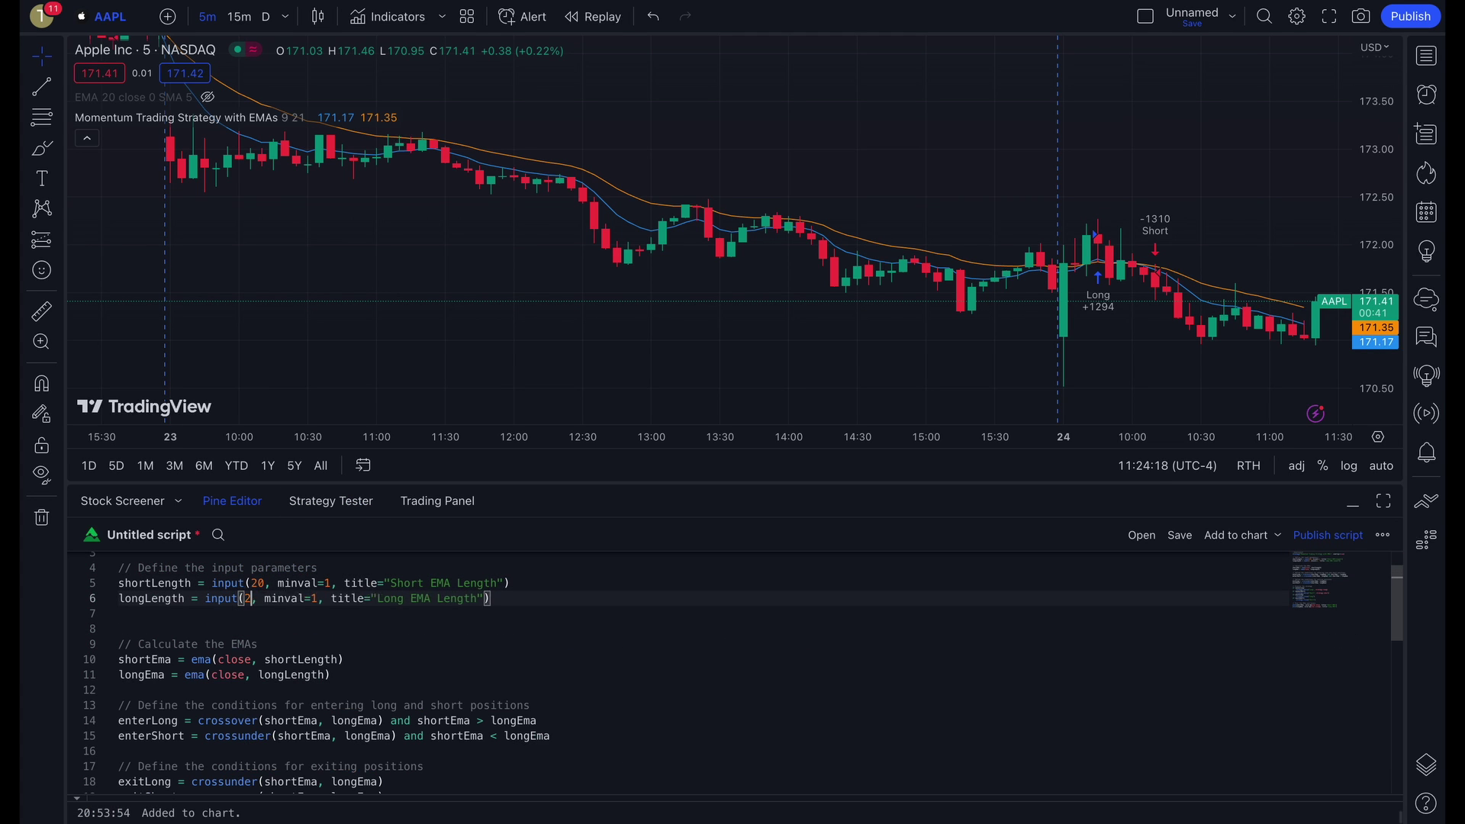
{"action": "left_click", "coordinate": [1236, 534]}
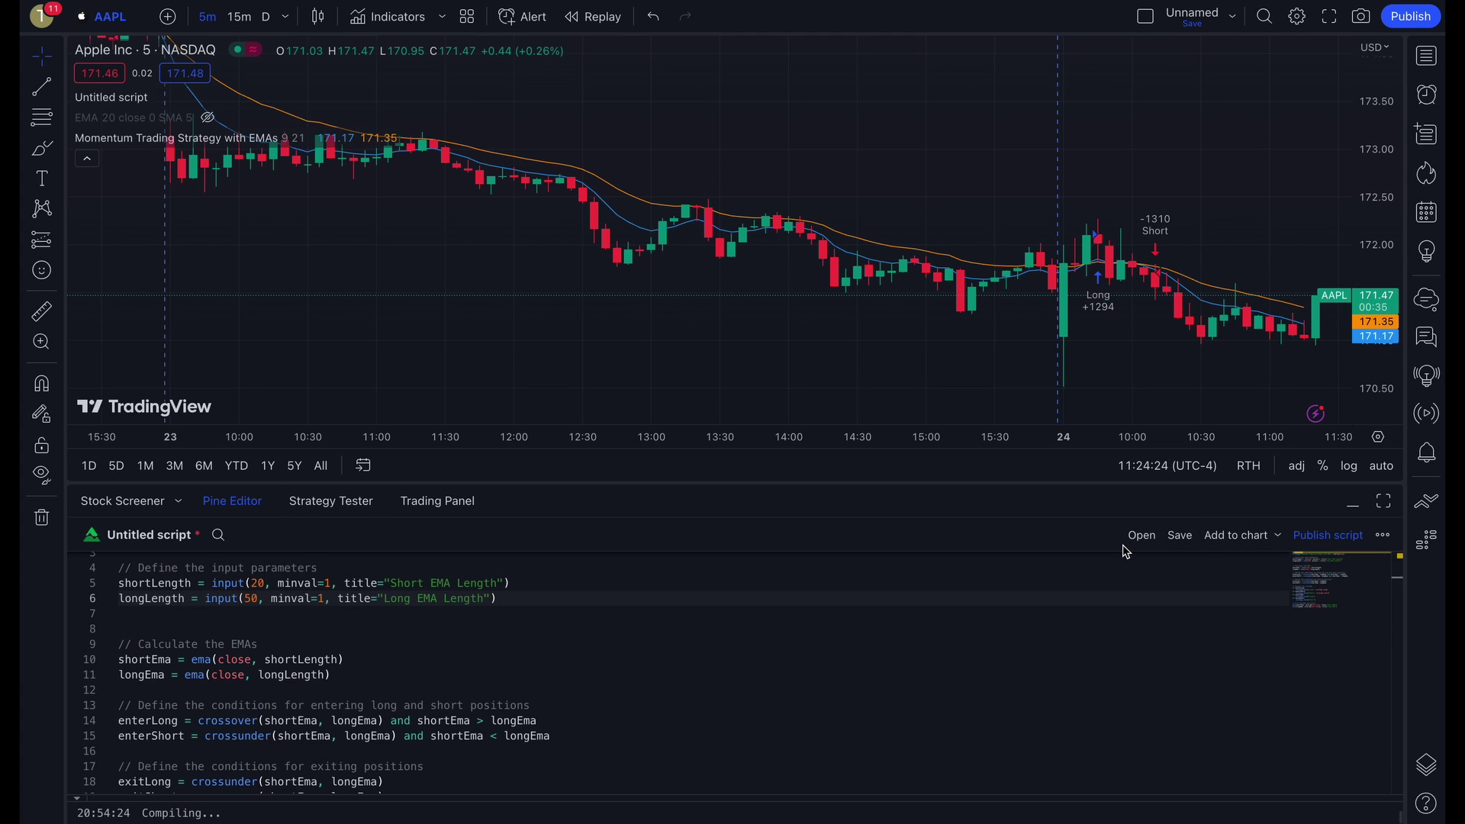
{"action": "left_click", "coordinate": [338, 538]}
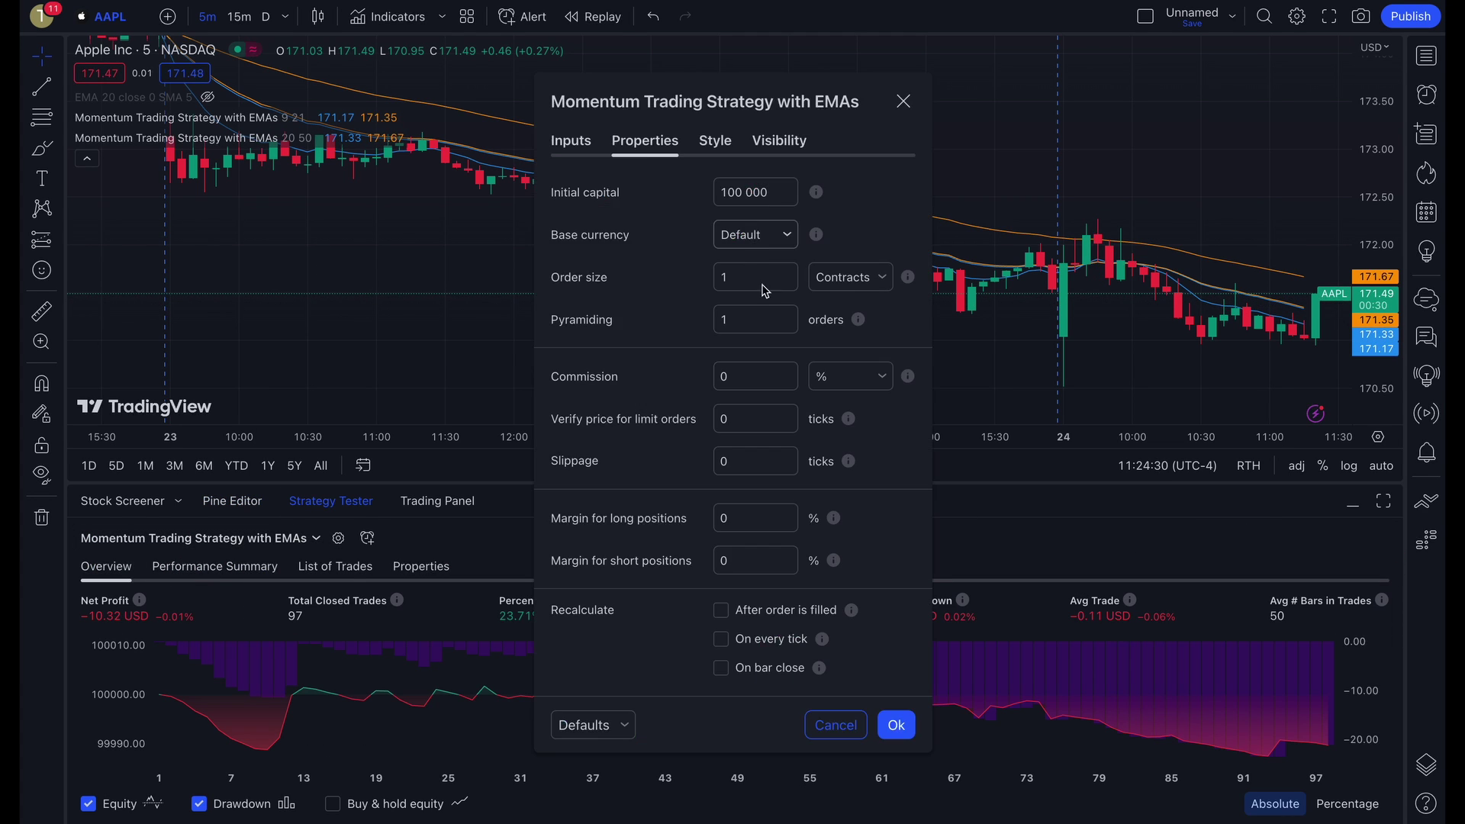
{"action": "left_click", "coordinate": [850, 277]}
{"action": "left_click", "coordinate": [818, 317]}
{"action": "double_click", "coordinate": [755, 278]}
{"action": "type", "text": "100"}
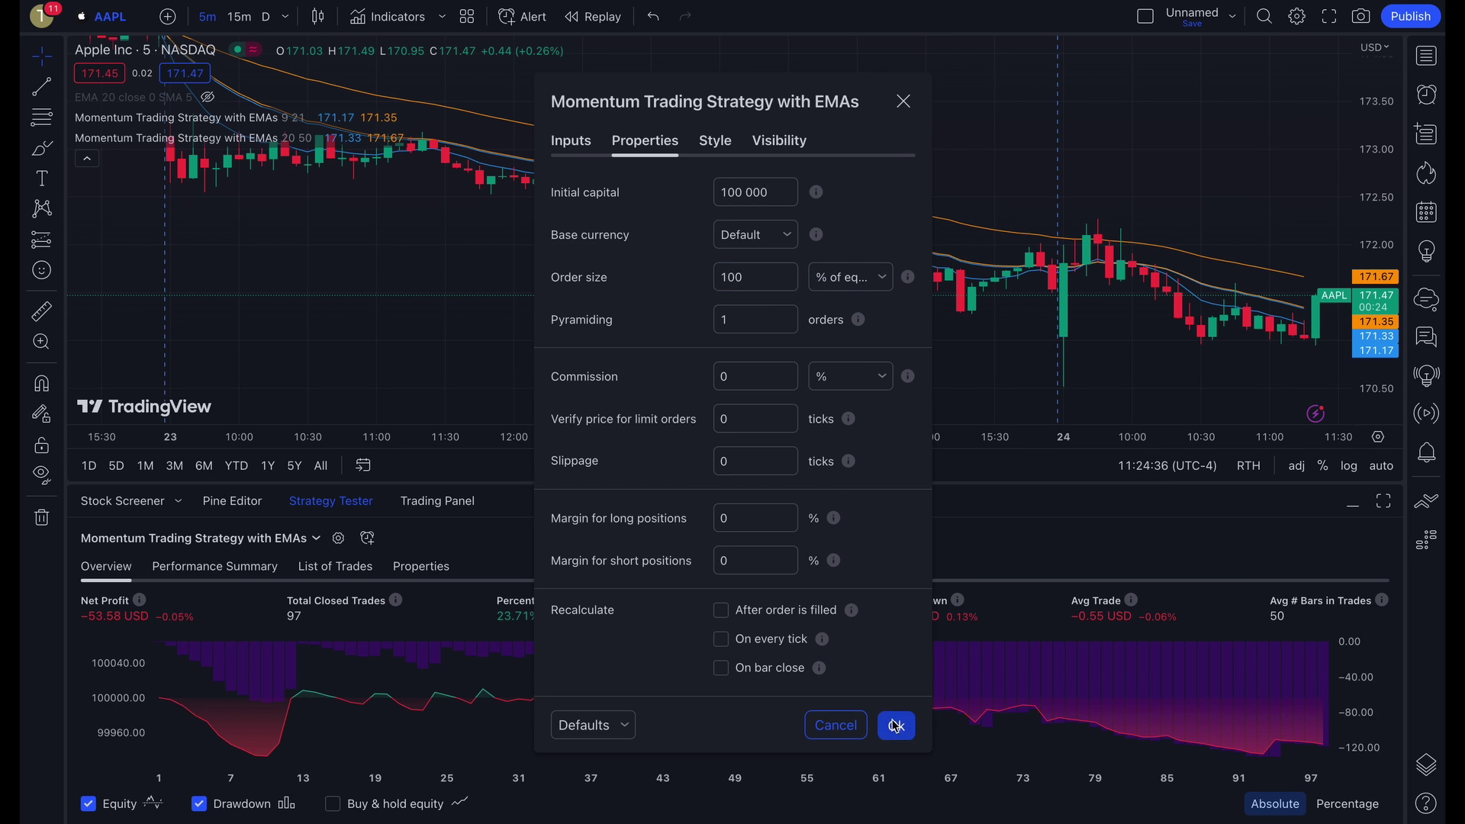
{"action": "left_click", "coordinate": [895, 725]}
{"action": "left_click", "coordinate": [391, 118]}
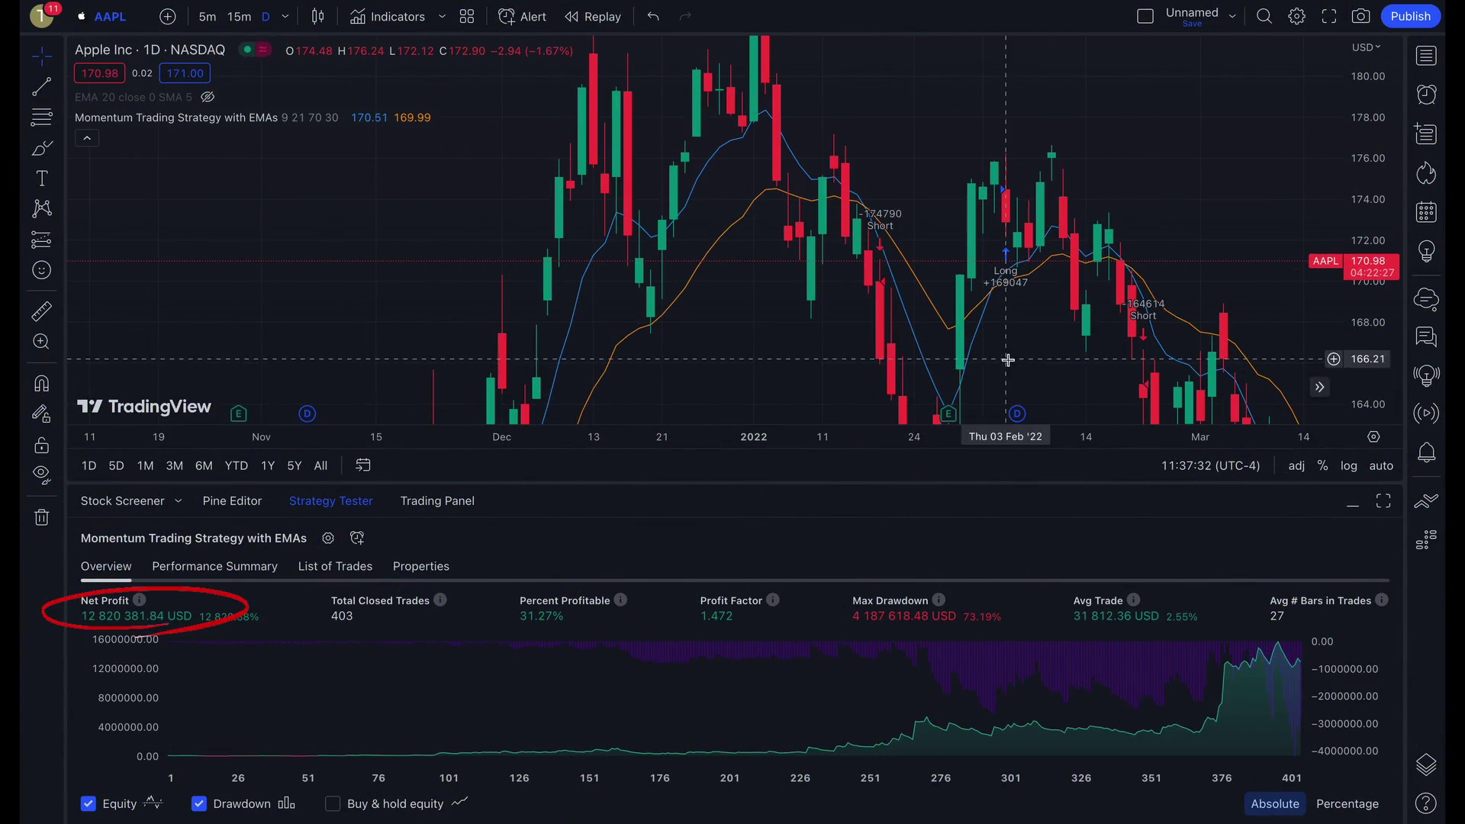
Step: Pan the AAPL daily chart and stretch the price scale to review trades through May–October
{"action": "left_click_drag", "start_coordinate": [1005, 359], "coordinate": [790, 237]}
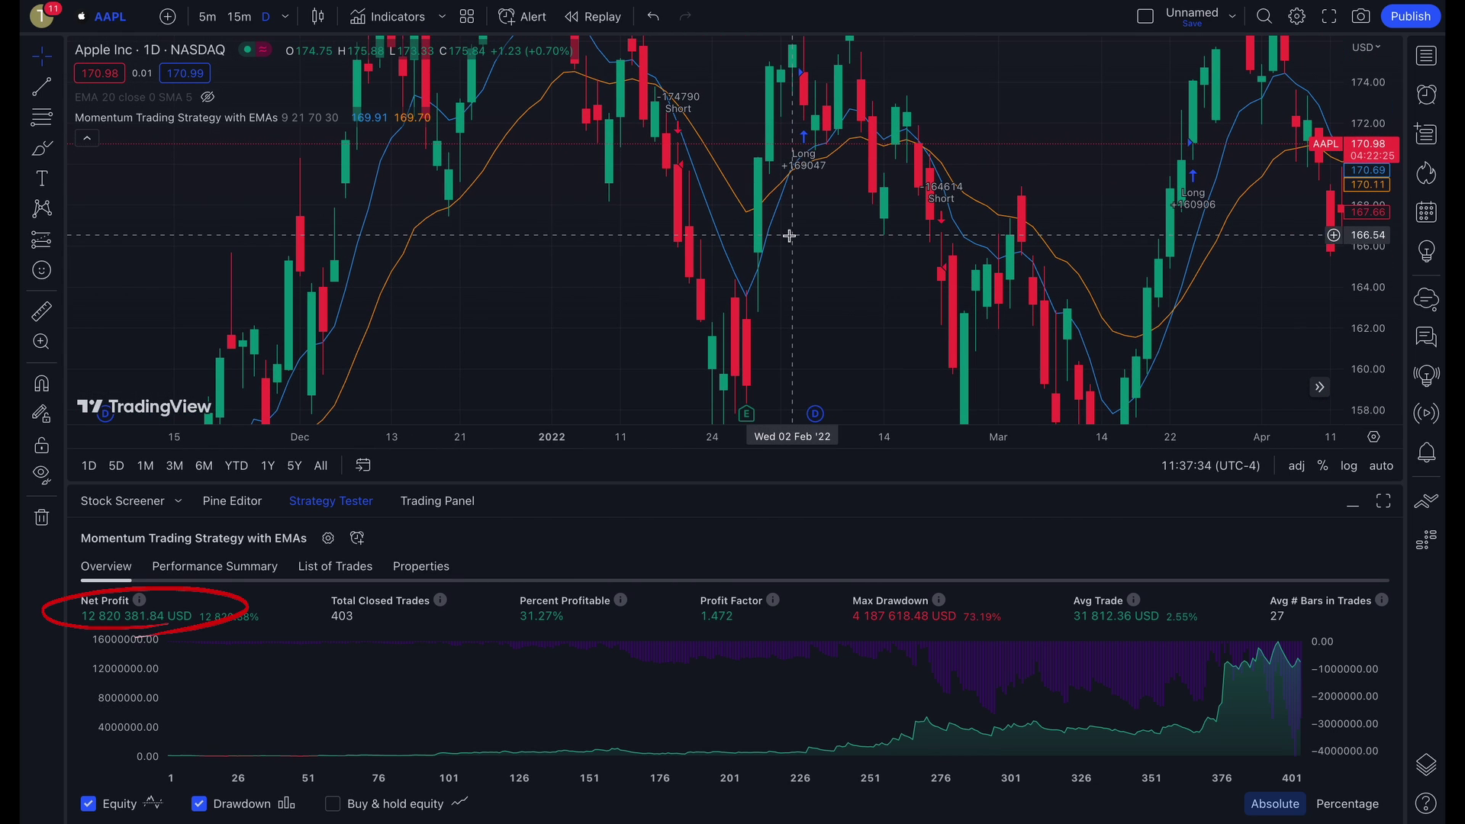
{"action": "left_click_drag", "start_coordinate": [1366, 161], "coordinate": [1366, 272]}
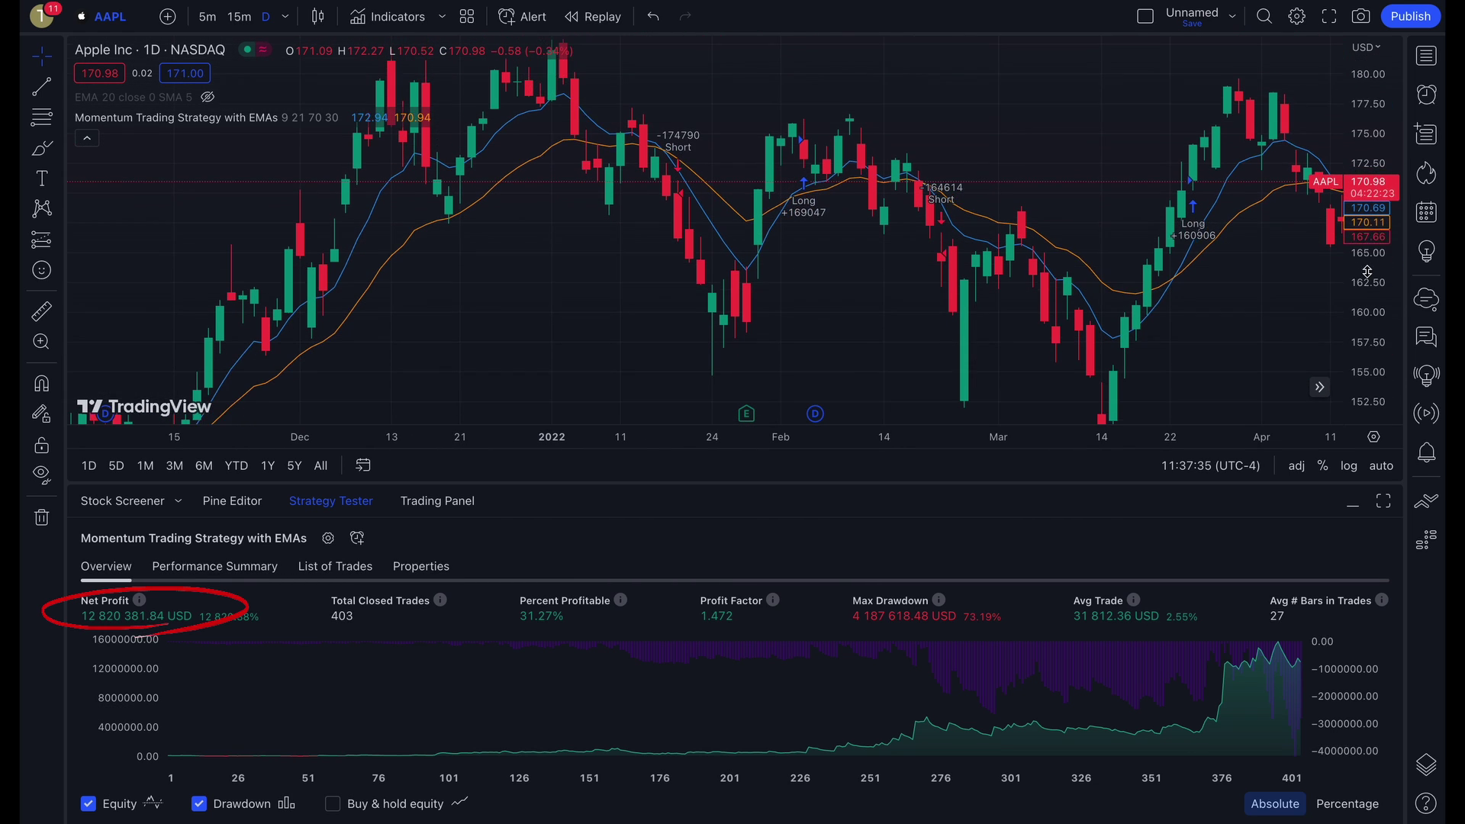
{"action": "mouse_move", "coordinate": [1202, 336]}
{"action": "left_mouse_down"}
{"action": "mouse_move", "coordinate": [1013, 349]}
{"action": "mouse_move", "coordinate": [900, 299]}
{"action": "left_mouse_up"}
{"action": "mouse_move", "coordinate": [995, 327]}
{"action": "left_mouse_down"}
{"action": "mouse_move", "coordinate": [752, 239]}
{"action": "mouse_move", "coordinate": [679, 187]}
{"action": "left_mouse_up"}
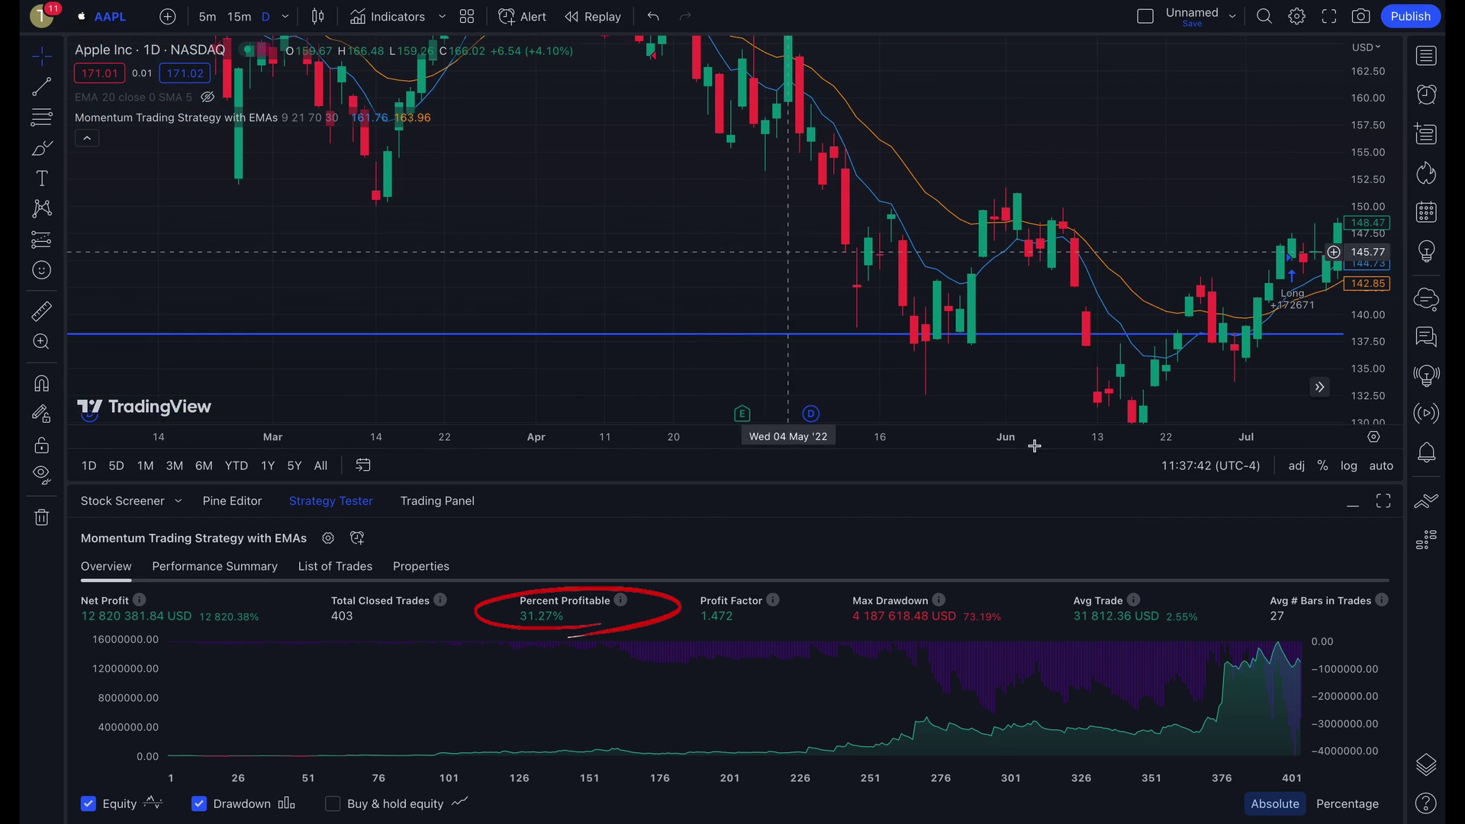
{"action": "left_click_drag", "start_coordinate": [1004, 376], "coordinate": [723, 241]}
{"action": "left_click_drag", "start_coordinate": [1046, 268], "coordinate": [899, 354]}
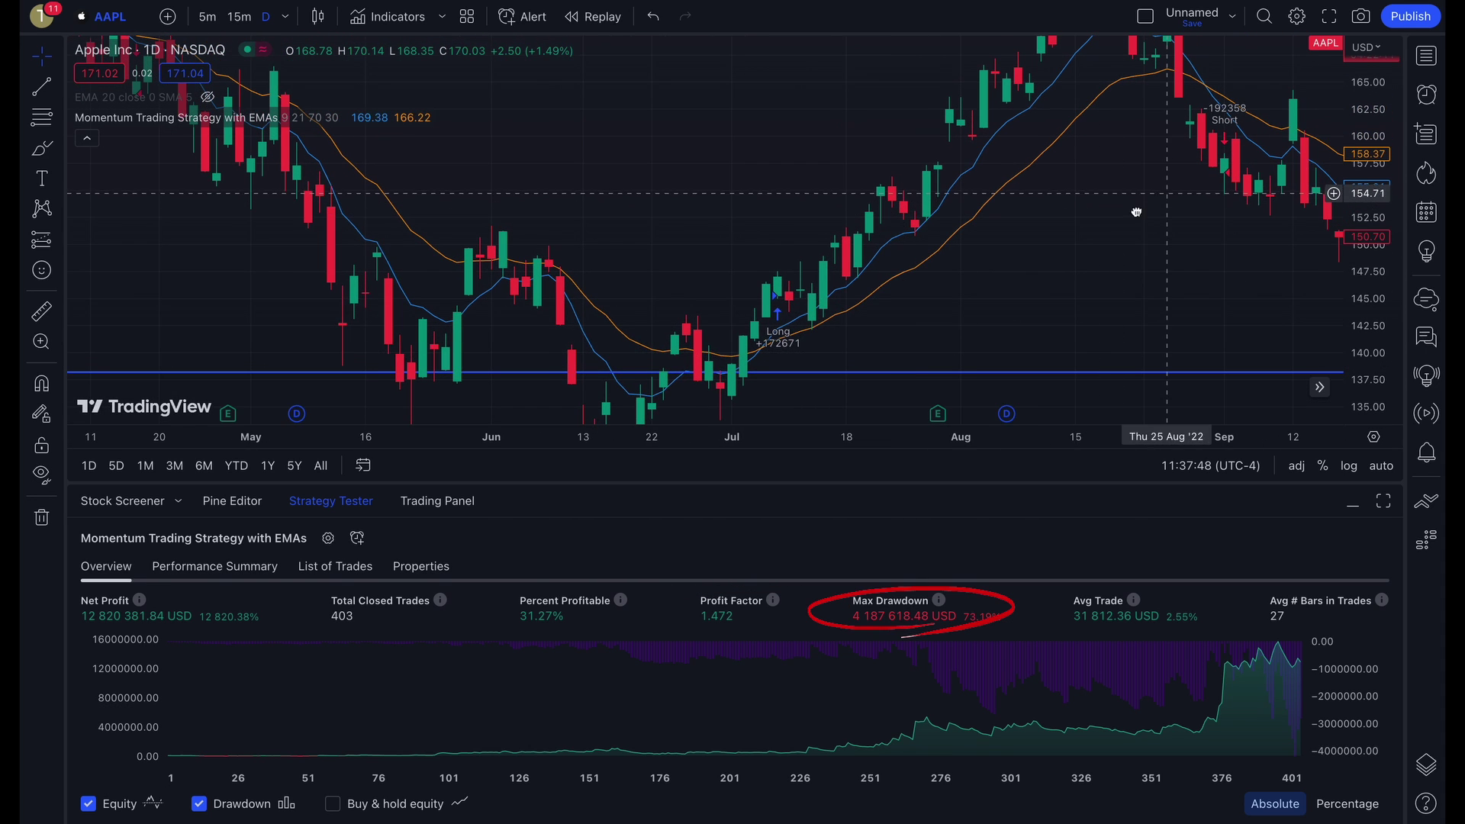
{"action": "left_click_drag", "start_coordinate": [1121, 220], "coordinate": [984, 317]}
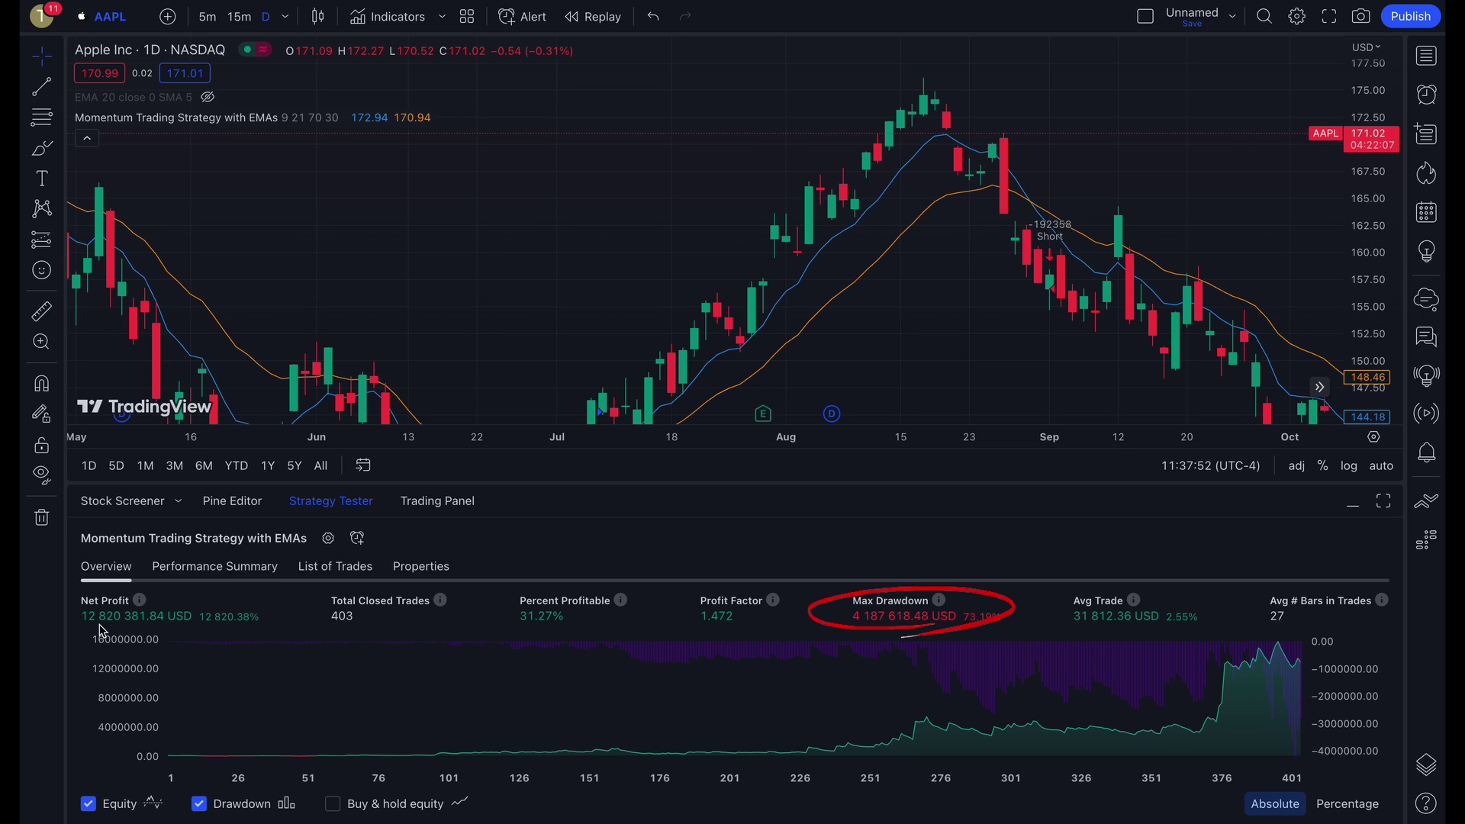
{"action": "type", "text": "NFLX"}
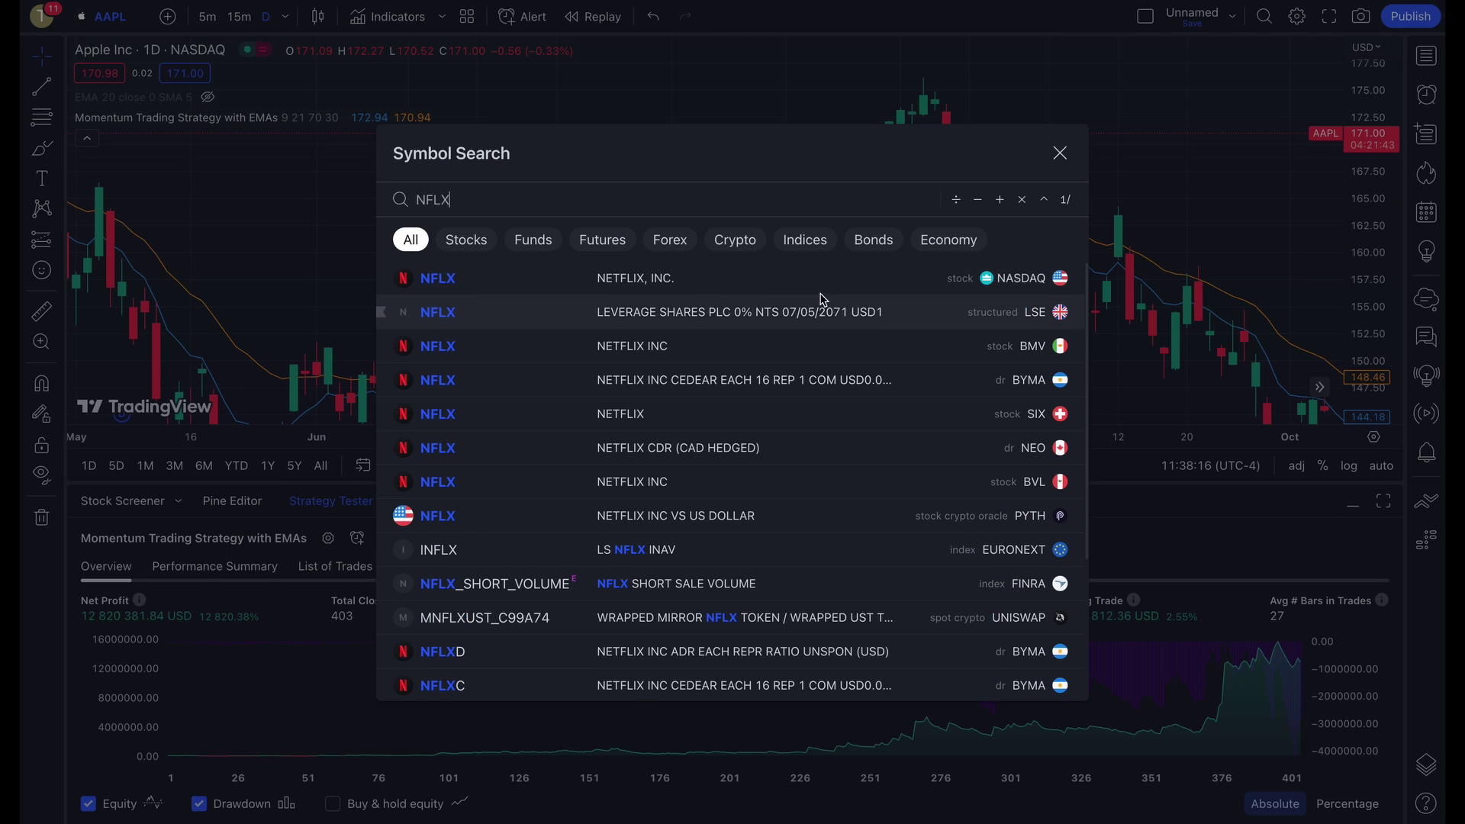
Step: Load NETFLIX, INC. onto the chart from Symbol Search
{"action": "left_click", "coordinate": [870, 278]}
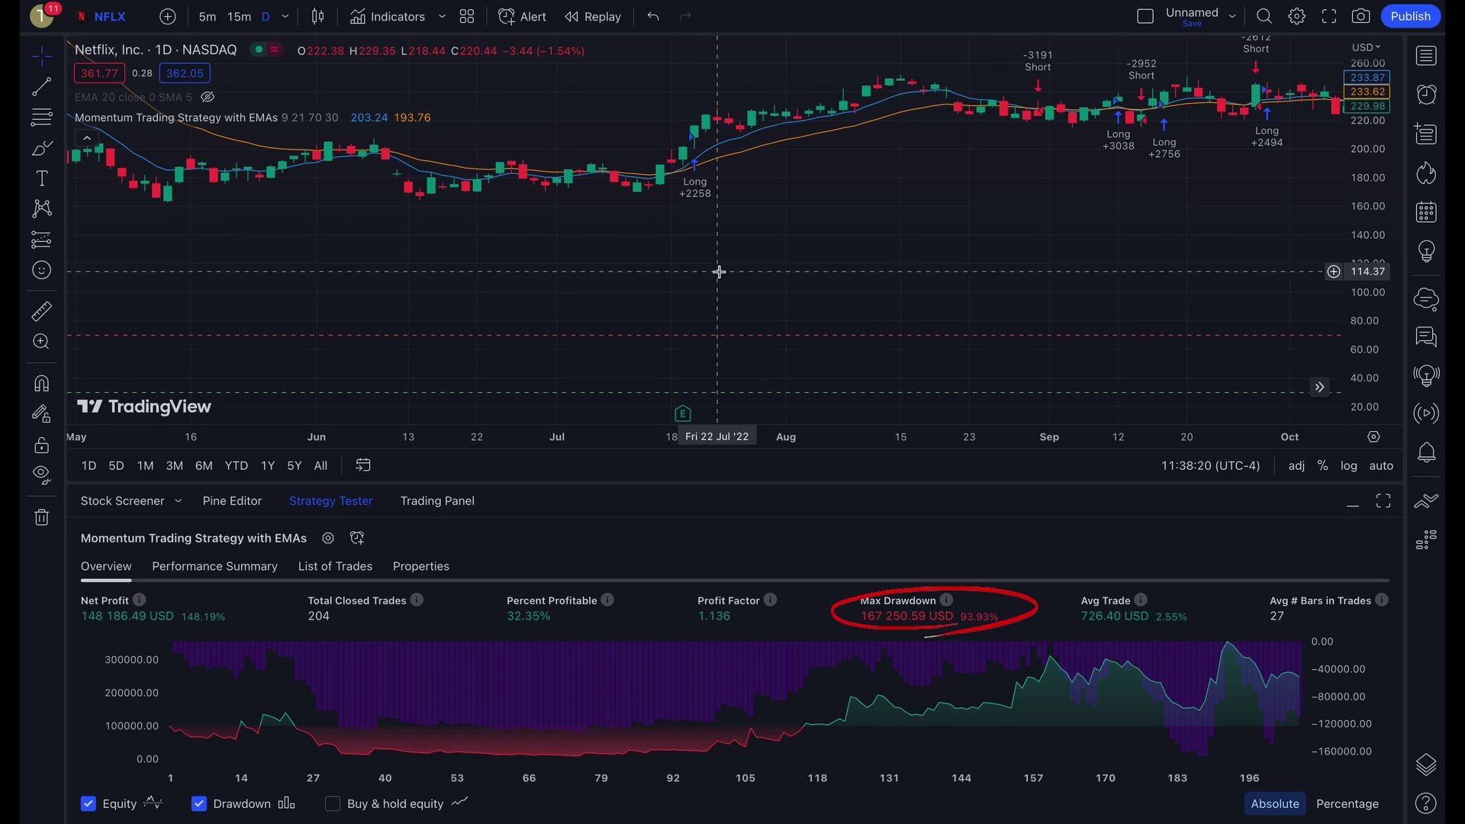
{"action": "type", "text": "TSLA"}
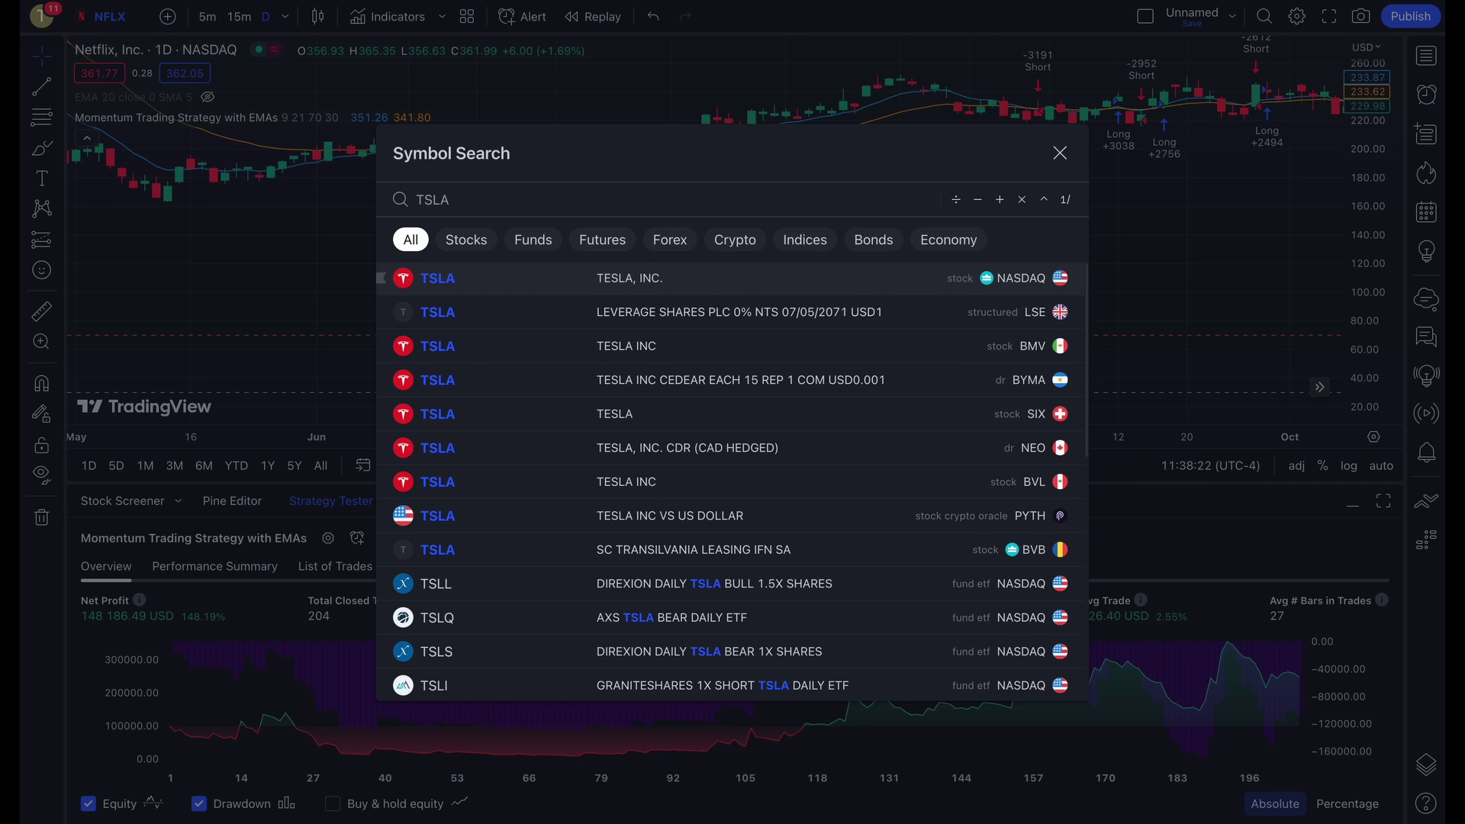
Step: Switch the chart to TESLA, INC. (NASDAQ) so the backtest reloads
{"action": "left_click", "coordinate": [623, 286]}
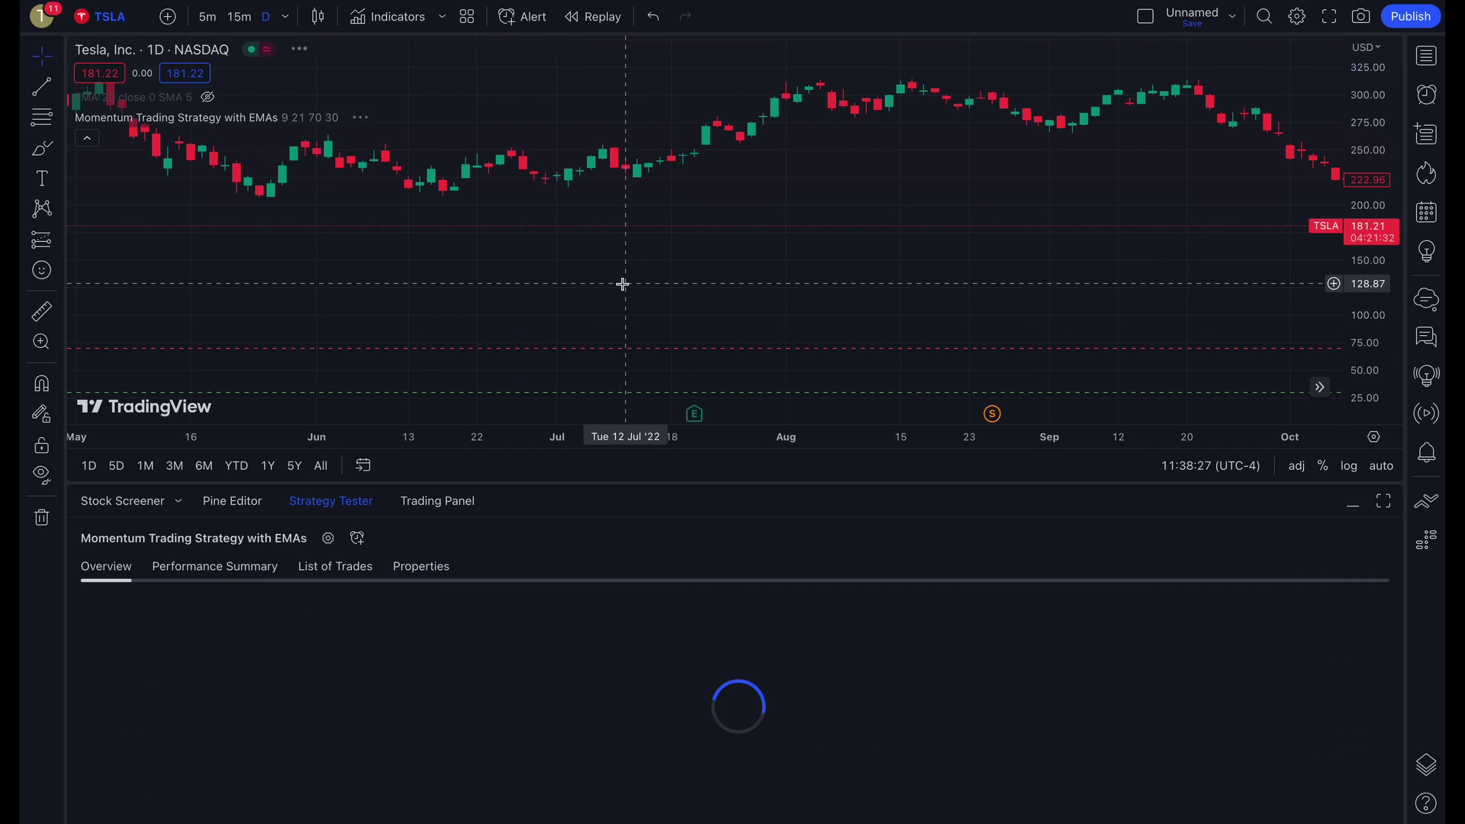